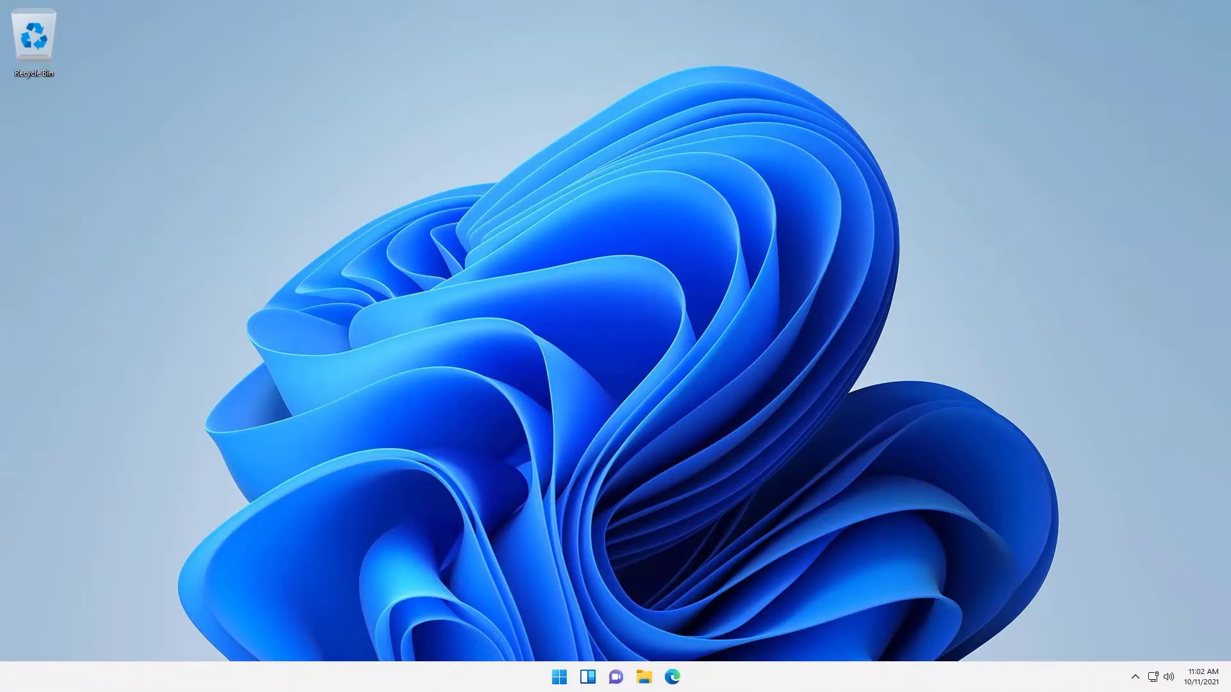
Step: Check the Windows version with winver, then close the About Windows dialog
key("super")
type("winver")
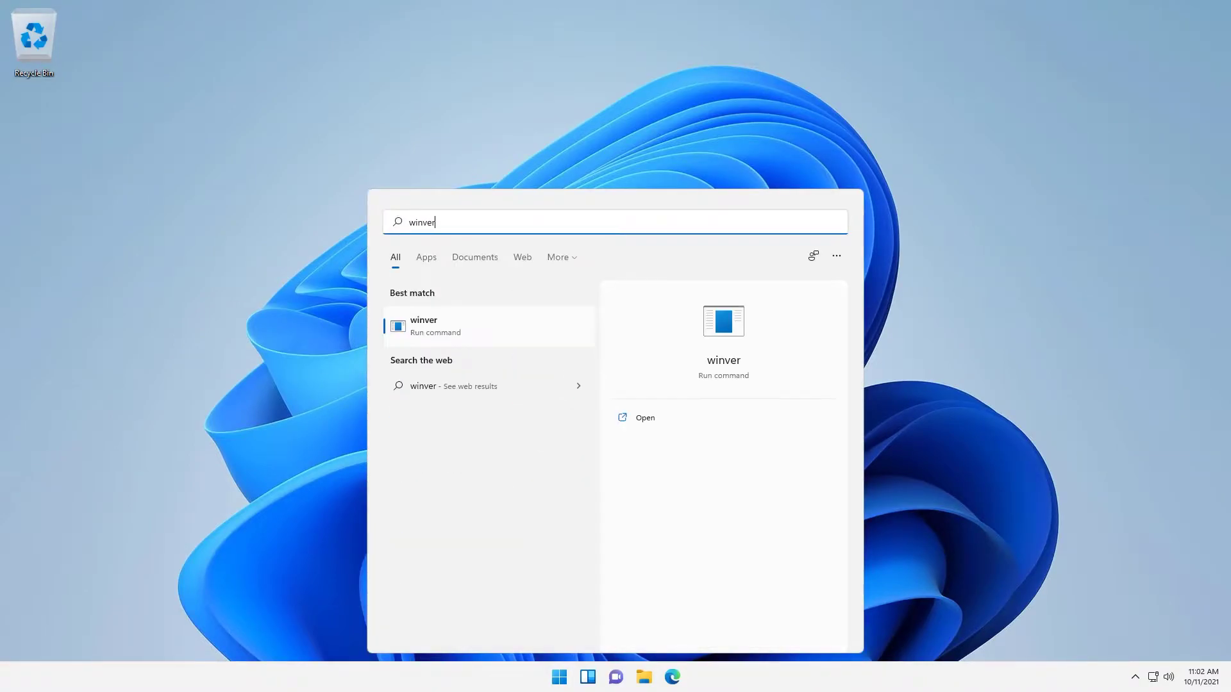
key("Return")
left_click_drag(165, 32, 617, 219)
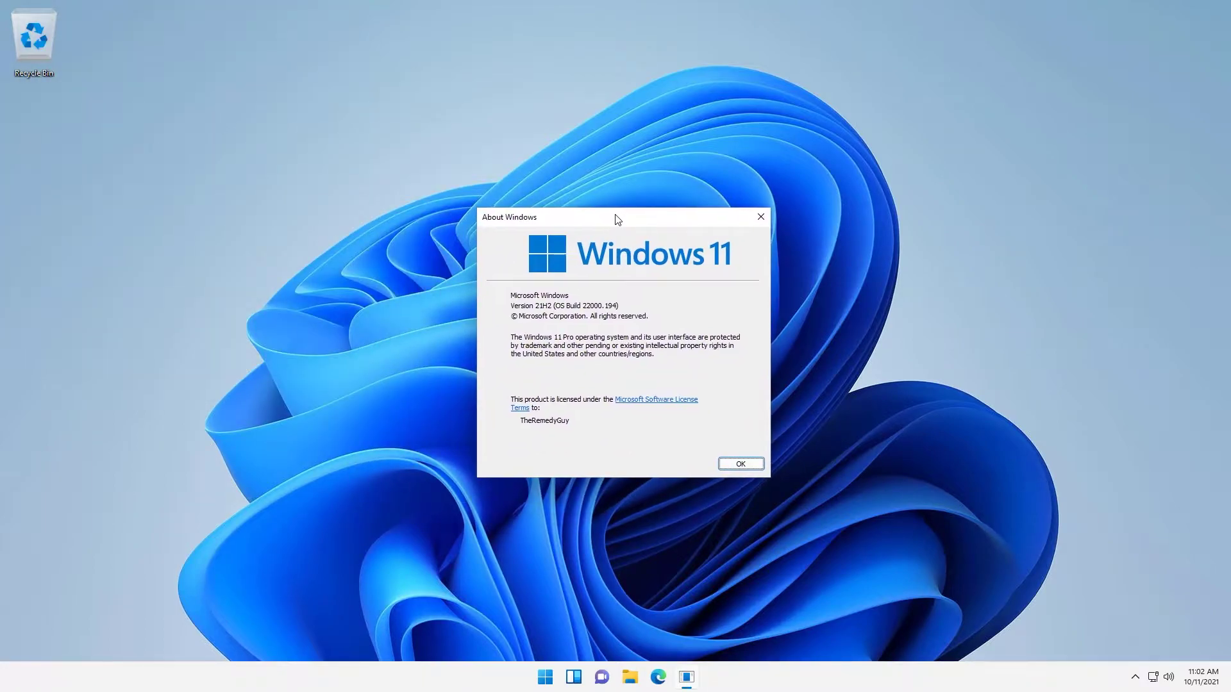
left_click(759, 463)
Step: Look through the Personalization and Windows Update pages in Settings, then close Settings
key("super")
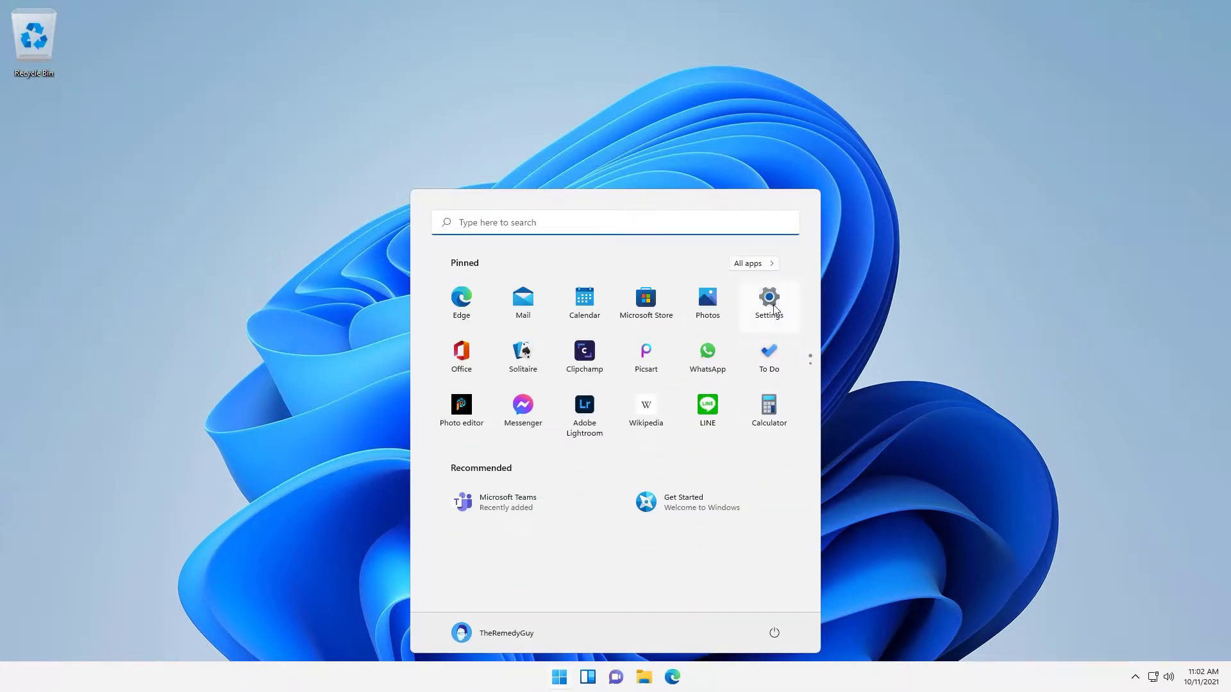
left_click(772, 306)
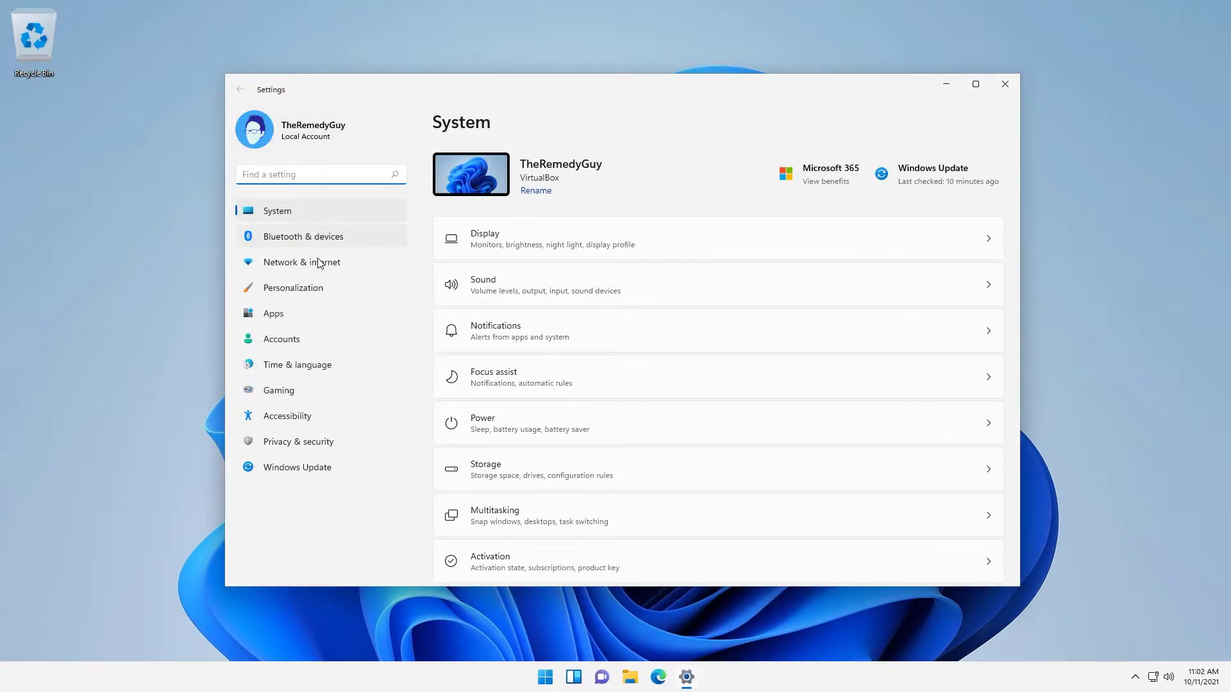
left_click(320, 288)
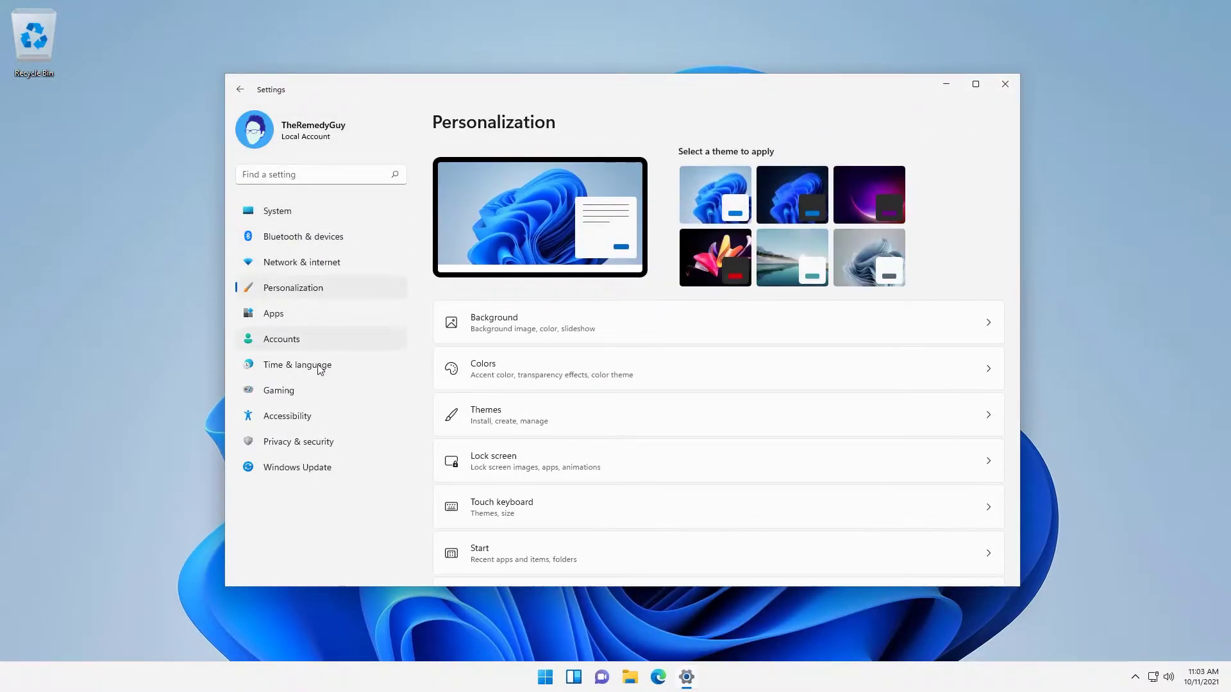
left_click(327, 473)
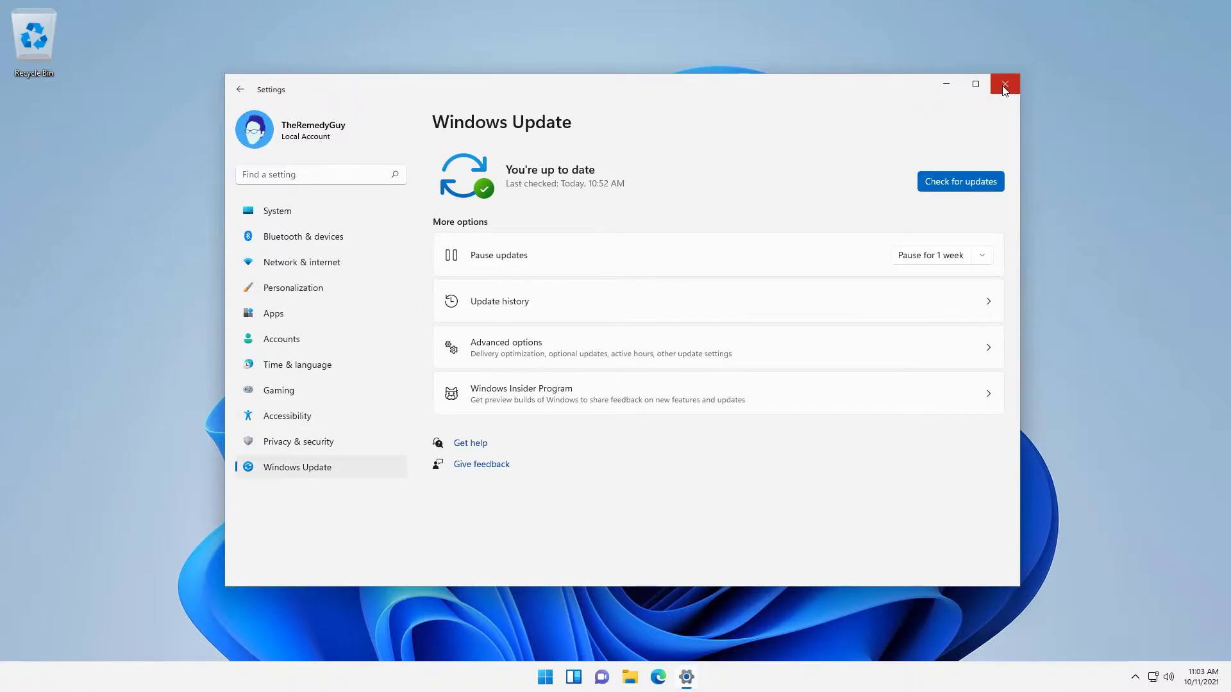
left_click(1005, 90)
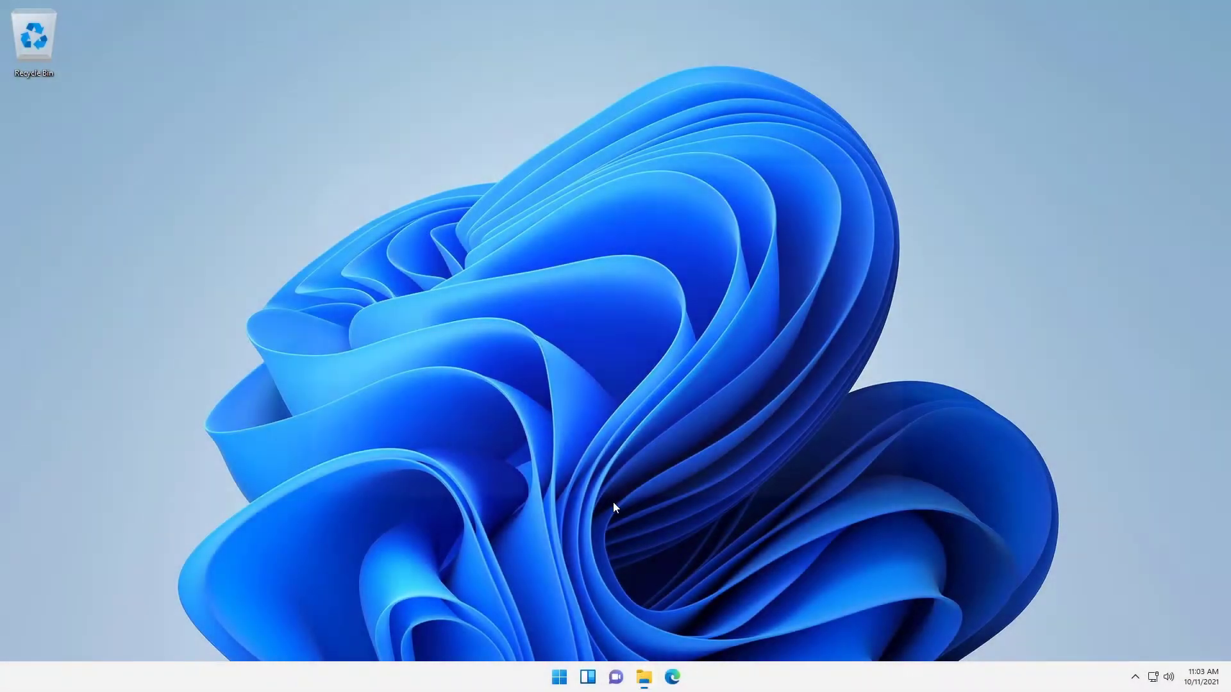
Step: Open File Explorer on This PC and check today's date in the taskbar calendar
key("super+e")
left_click(1201, 681)
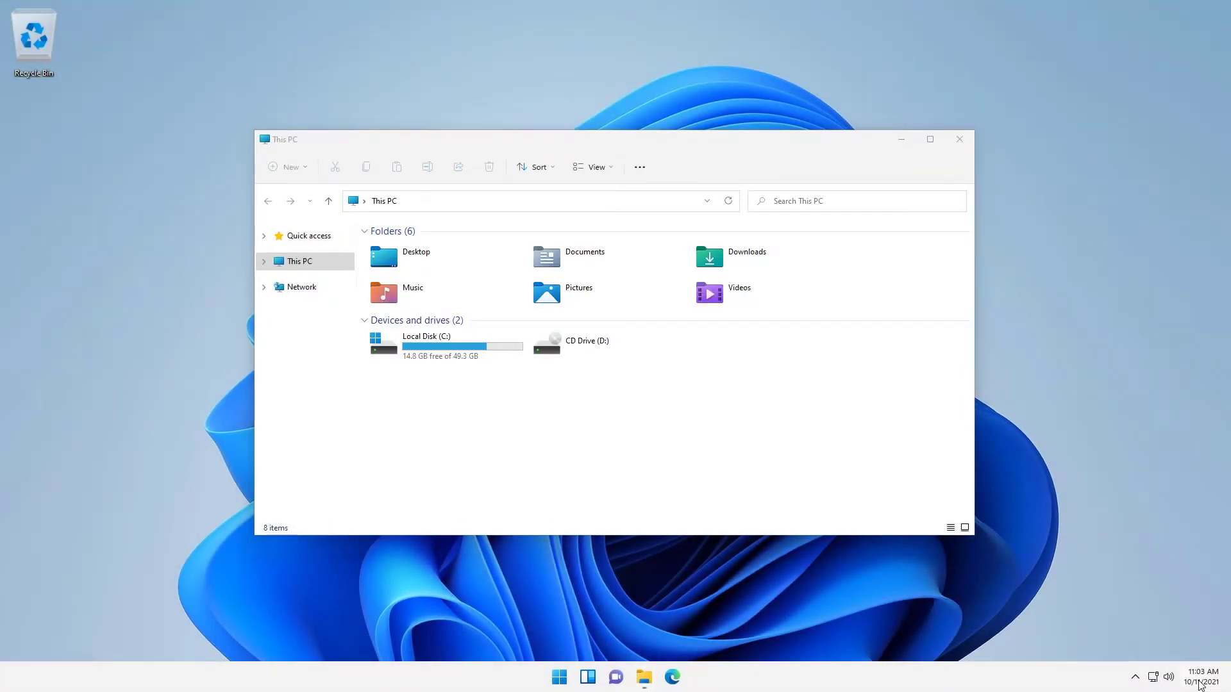
left_click(968, 527)
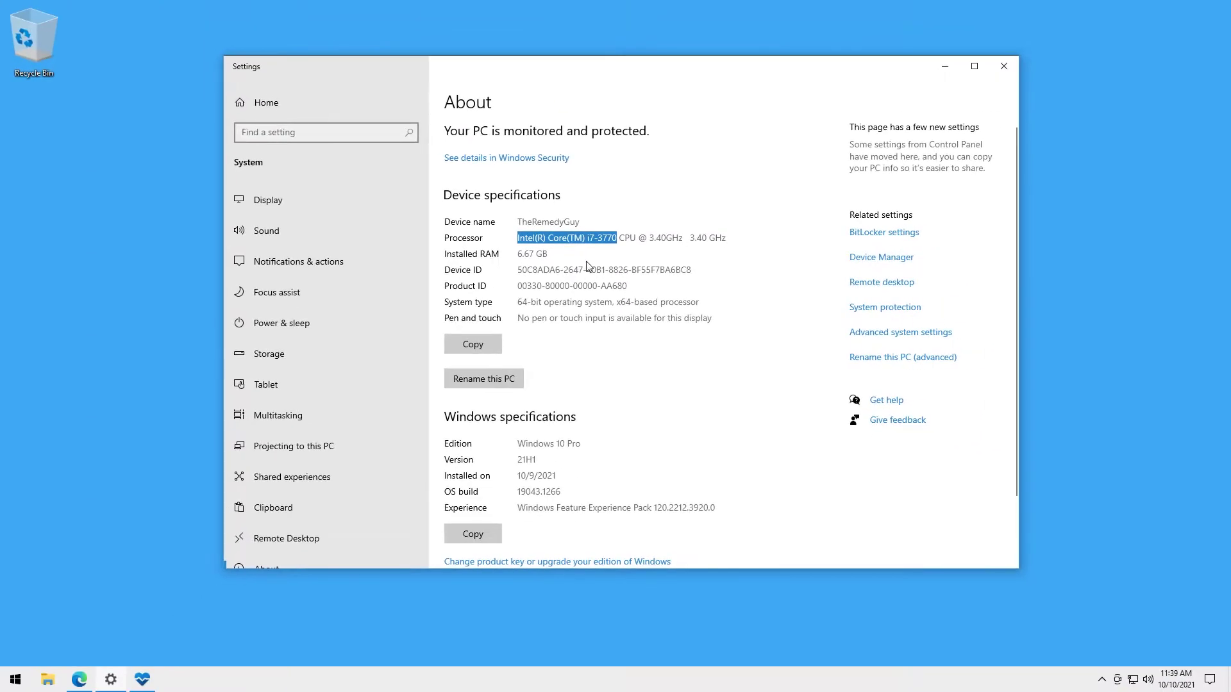
left_click(1003, 67)
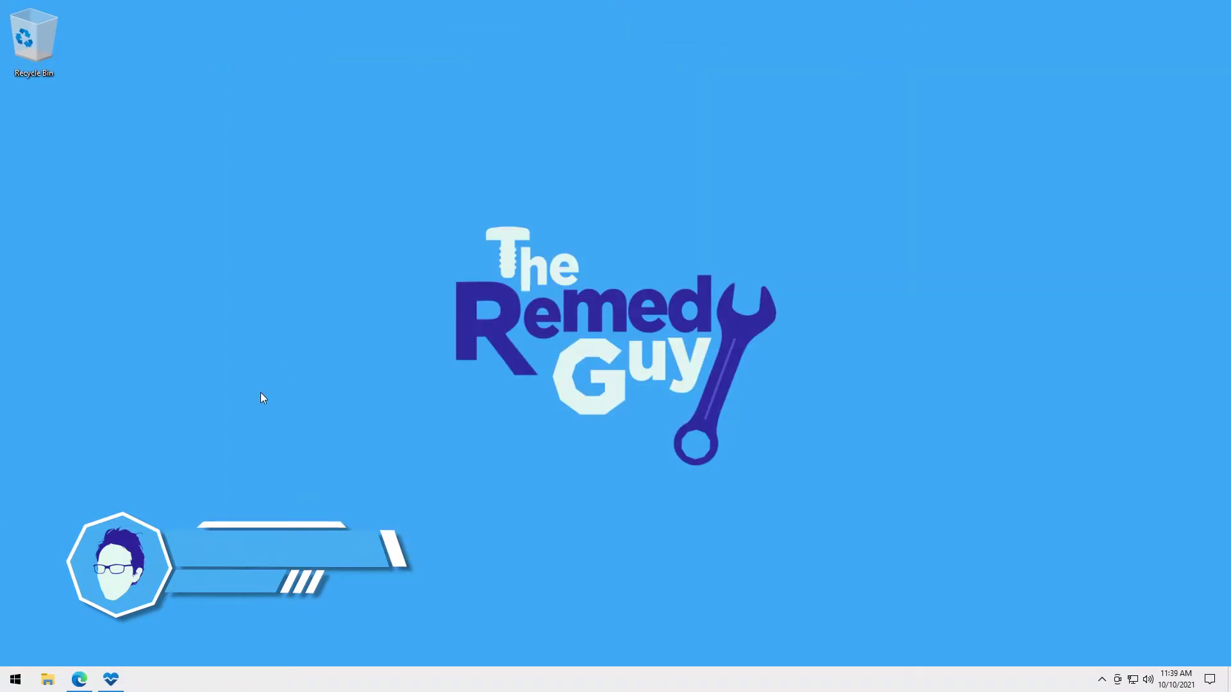
left_click(79, 679)
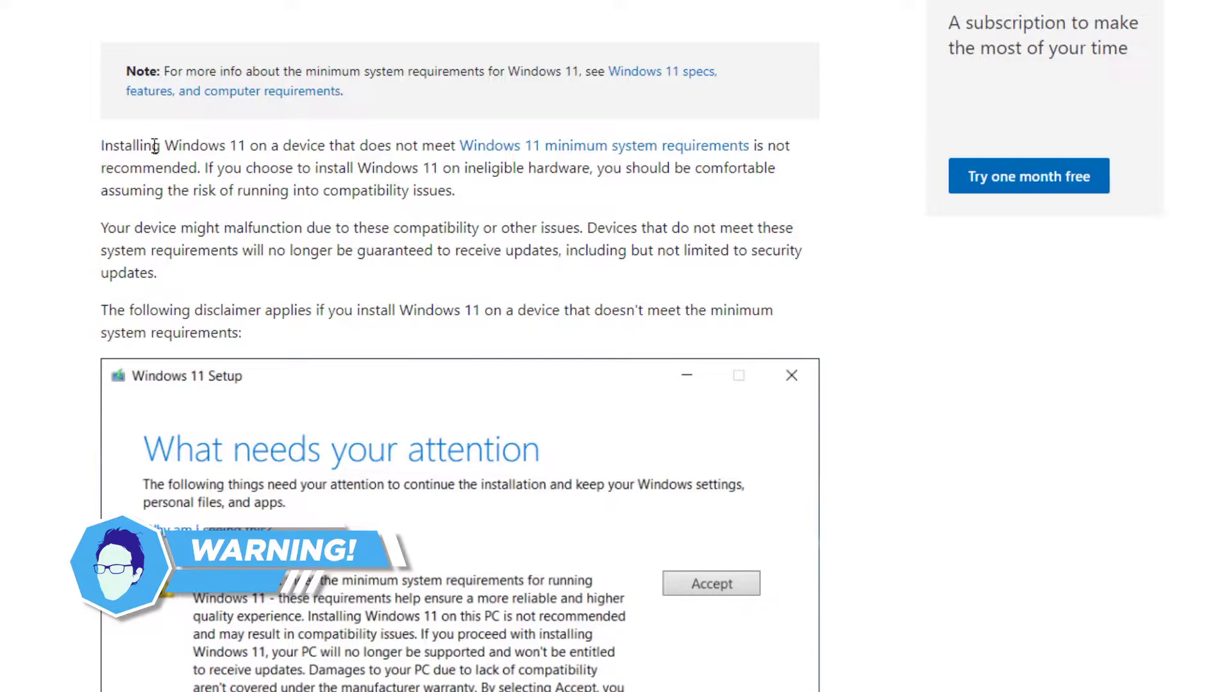
left_click_drag(99, 147, 200, 172)
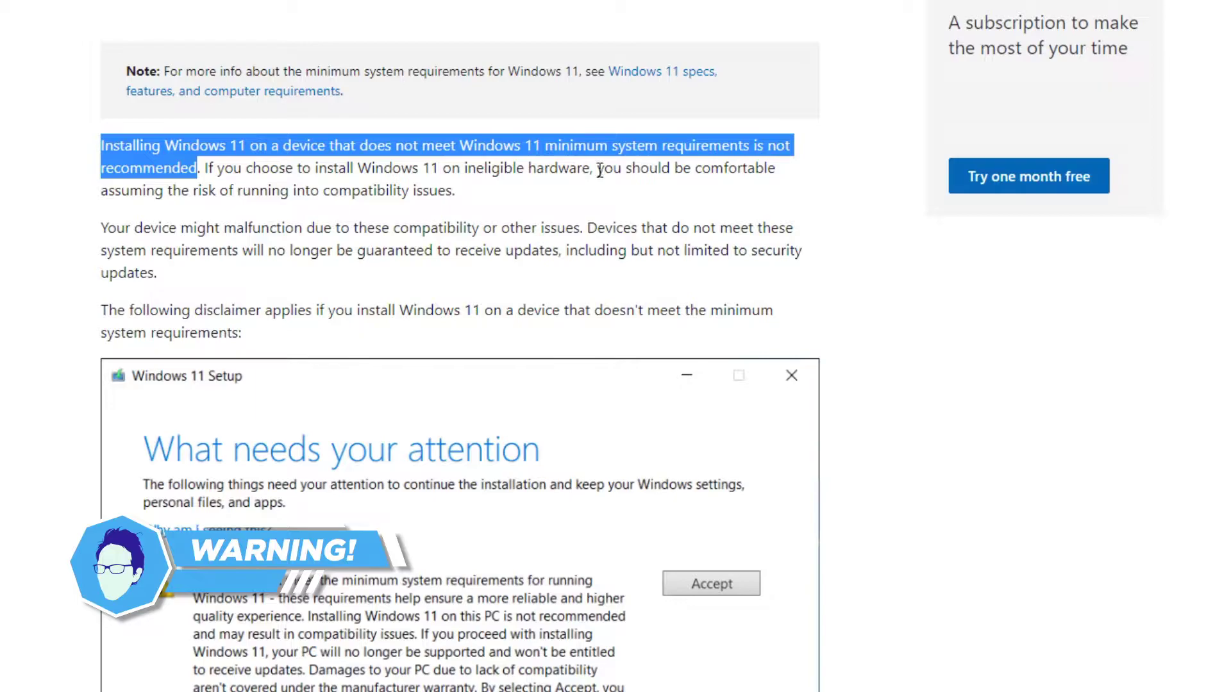
left_click_drag(597, 169, 586, 202)
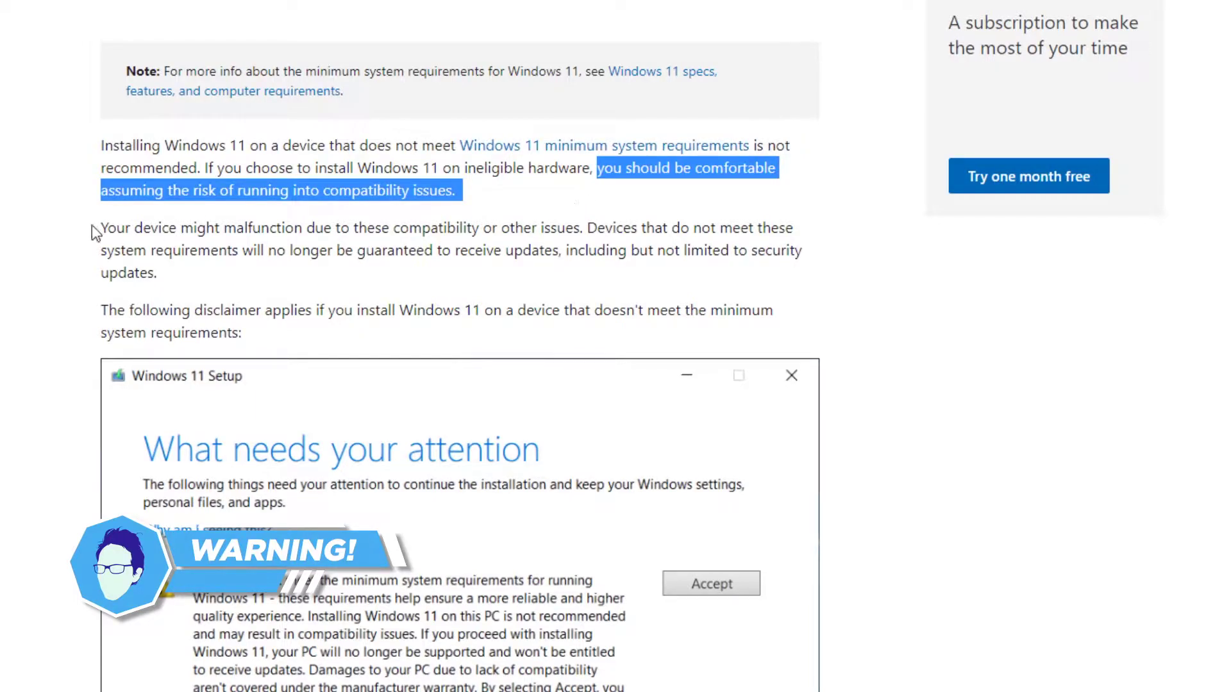
left_click_drag(99, 228, 559, 251)
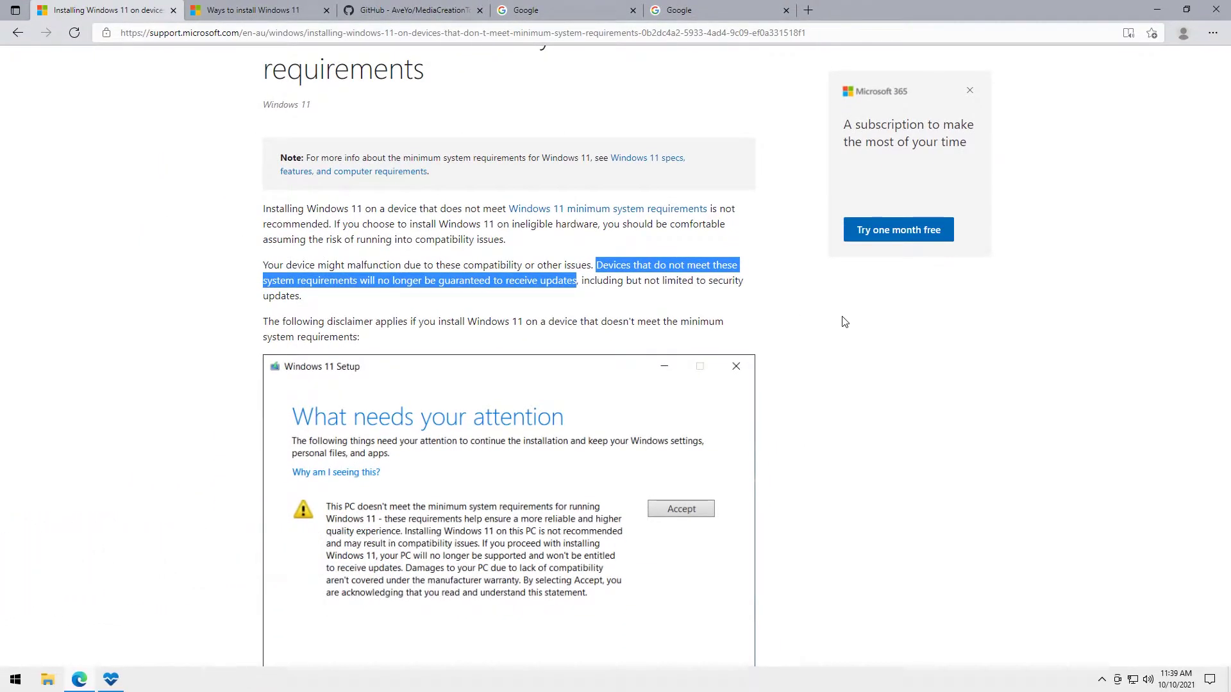
Step: Open PC Health Check, then search Google for 'windows 11 pc health check' and scroll Microsoft's page
left_click(1157, 9)
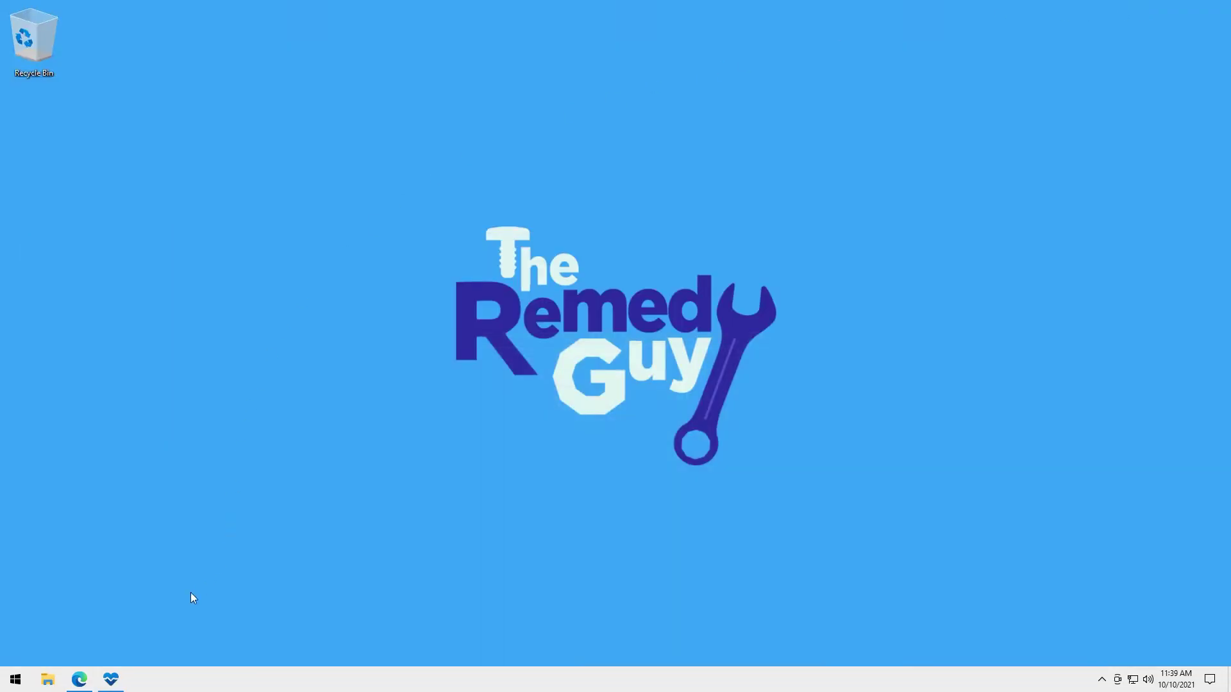
left_click(111, 680)
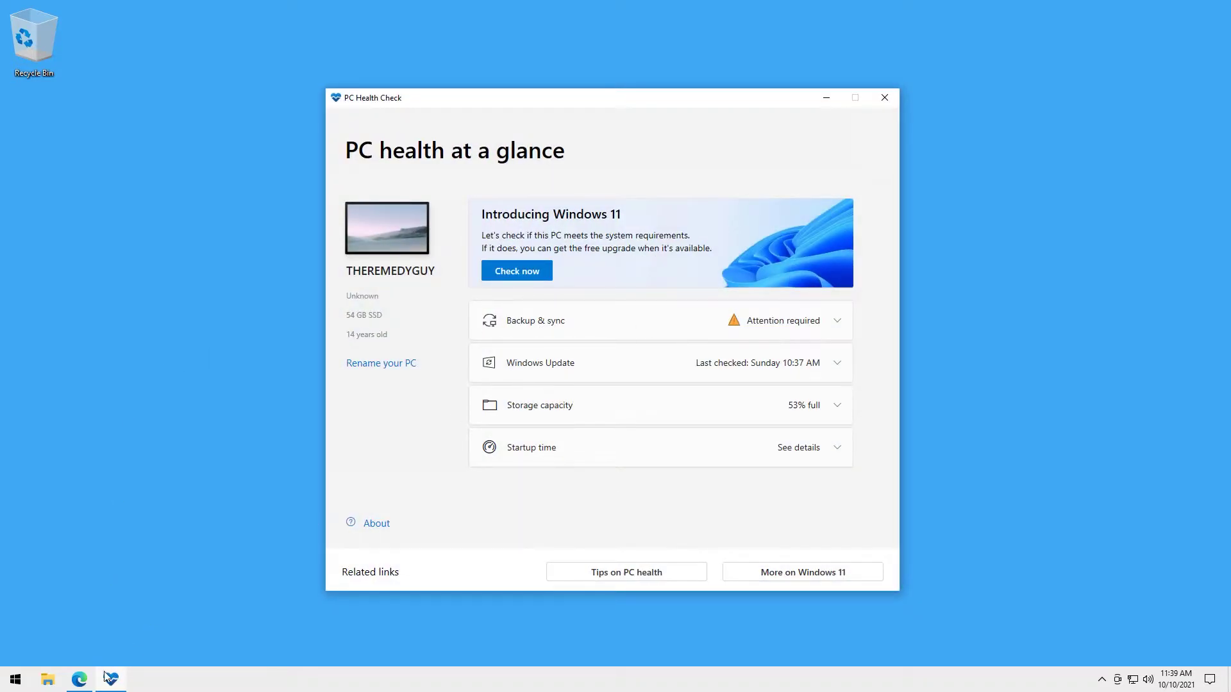
left_click(78, 679)
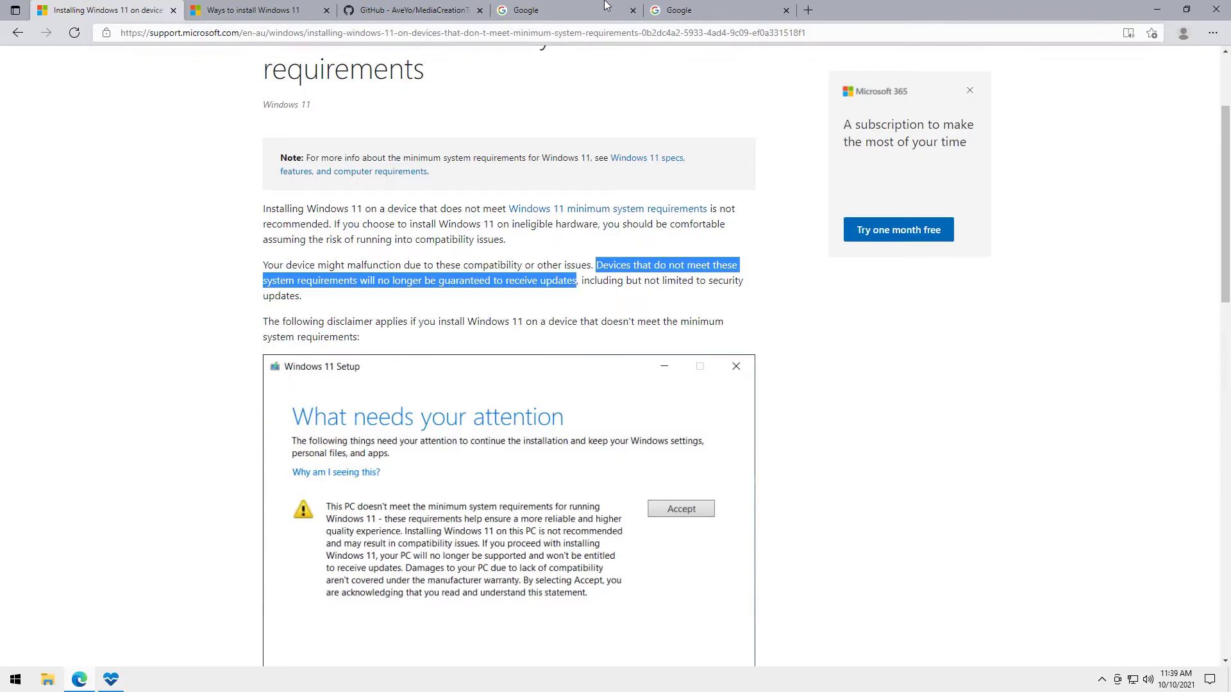
left_click(564, 10)
type("wi")
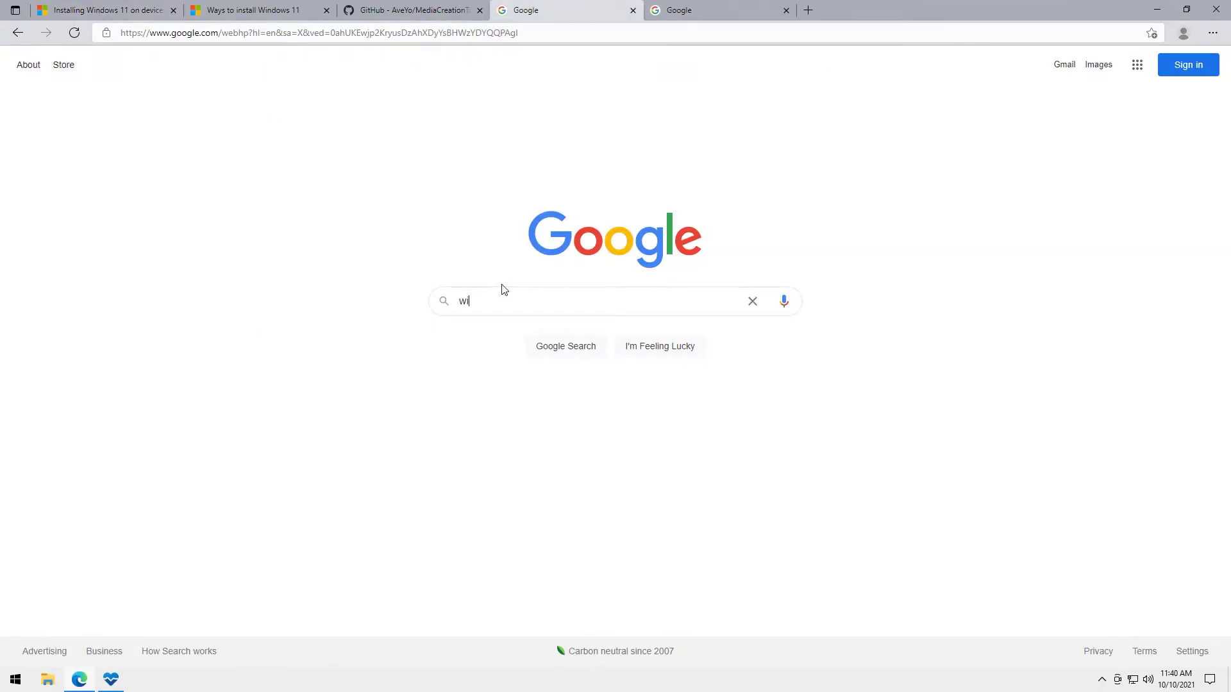
type("ndows 11 pc hea")
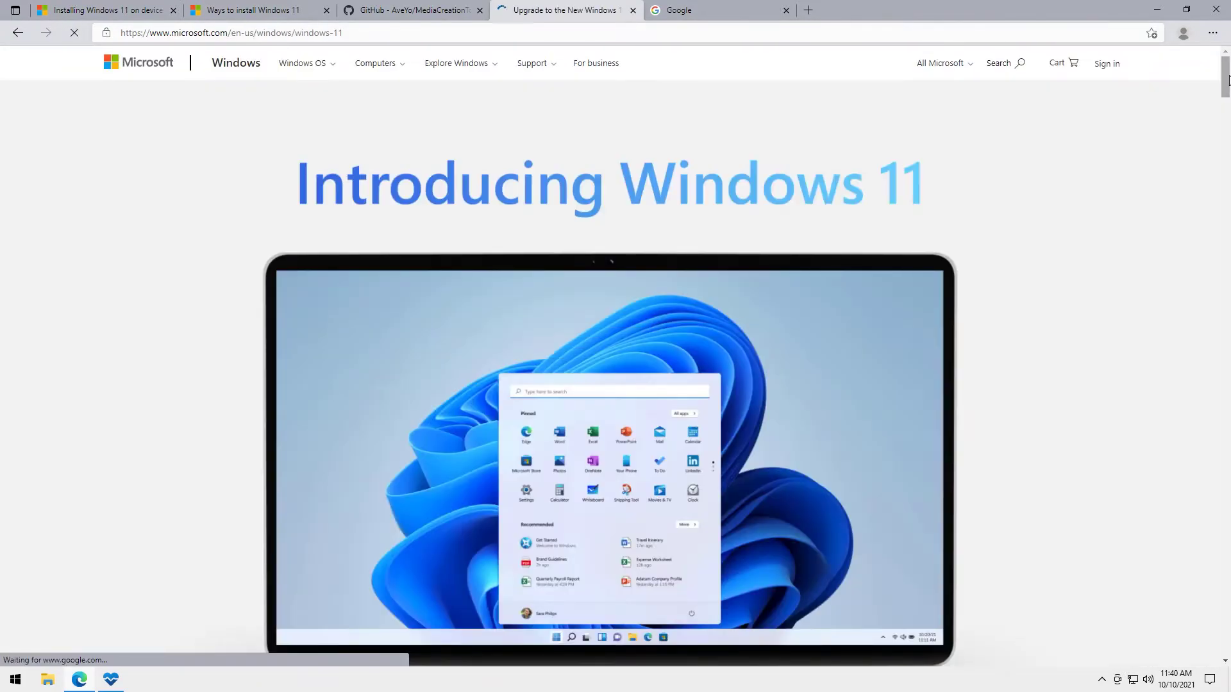
scroll(1212, 342, "down", 10)
scroll(1213, 342, "down", 5)
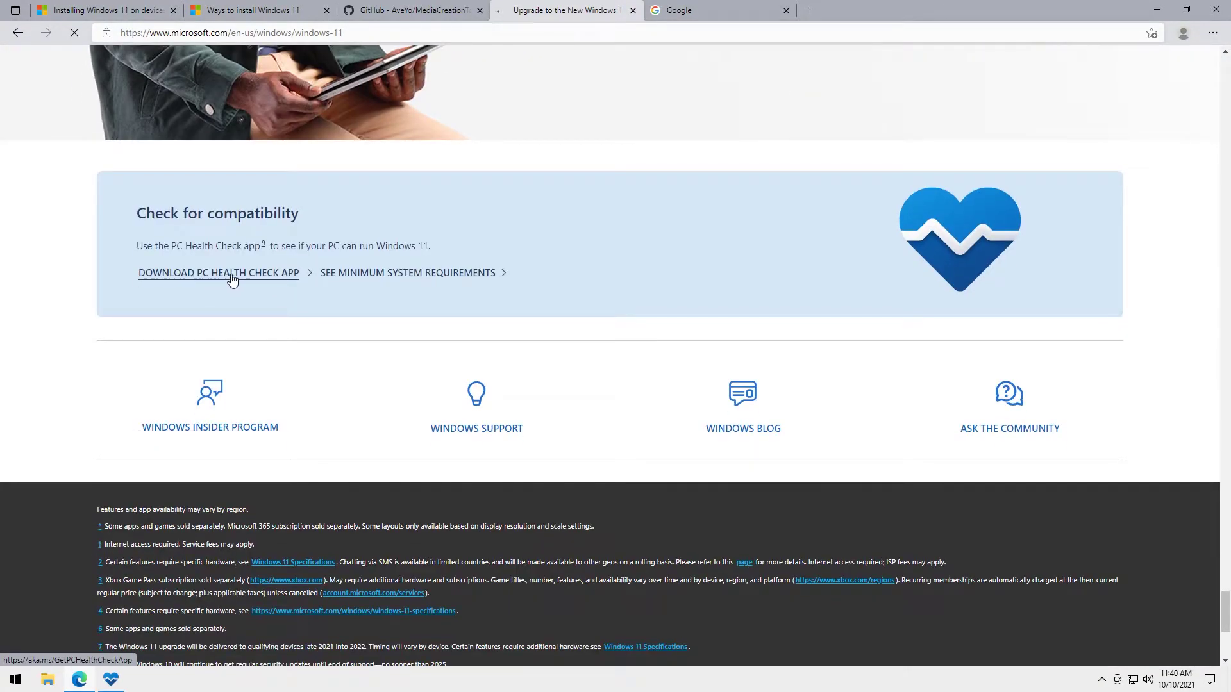
Step: Run the compatibility check and highlight the 'TPM not detected' and unsupported i7-3770 processor lines
left_click(210, 274)
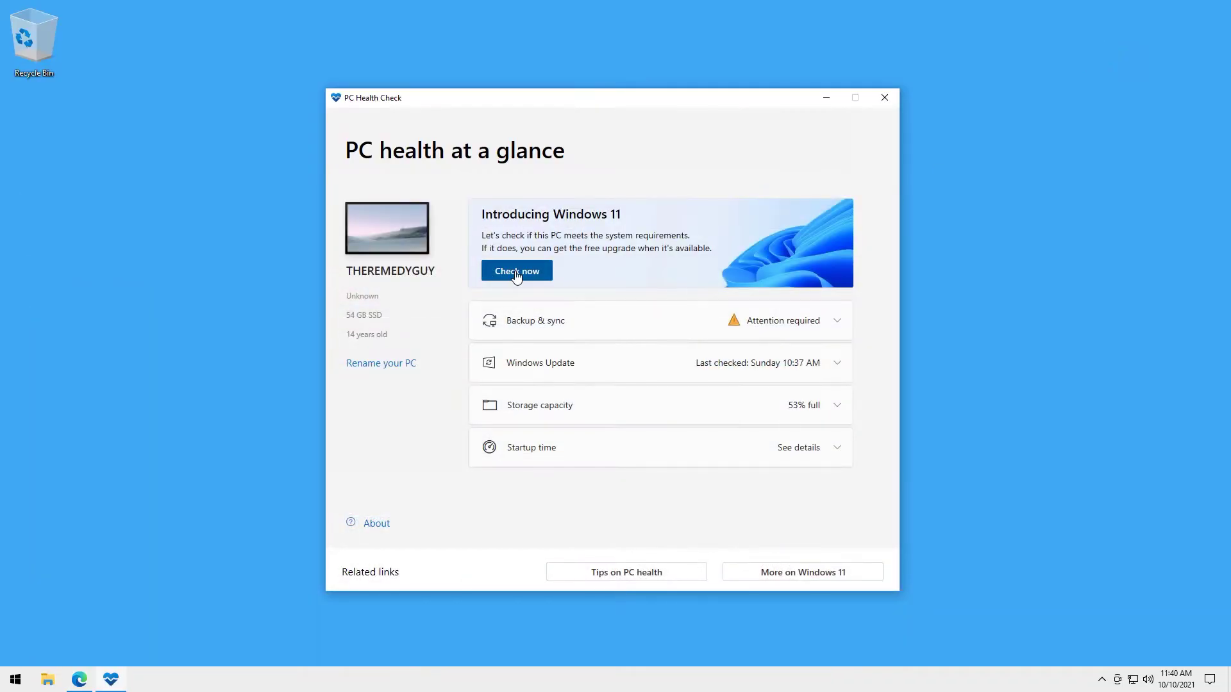
left_click(517, 274)
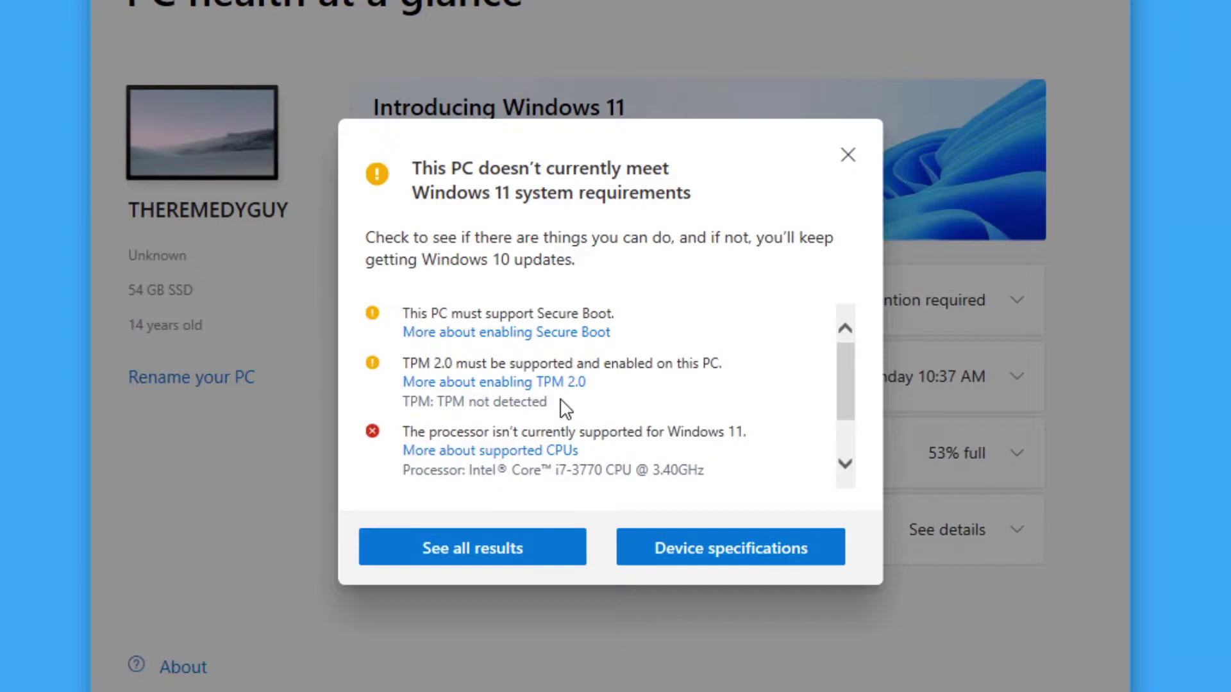
left_click_drag(561, 401, 411, 413)
left_click_drag(705, 472, 438, 468)
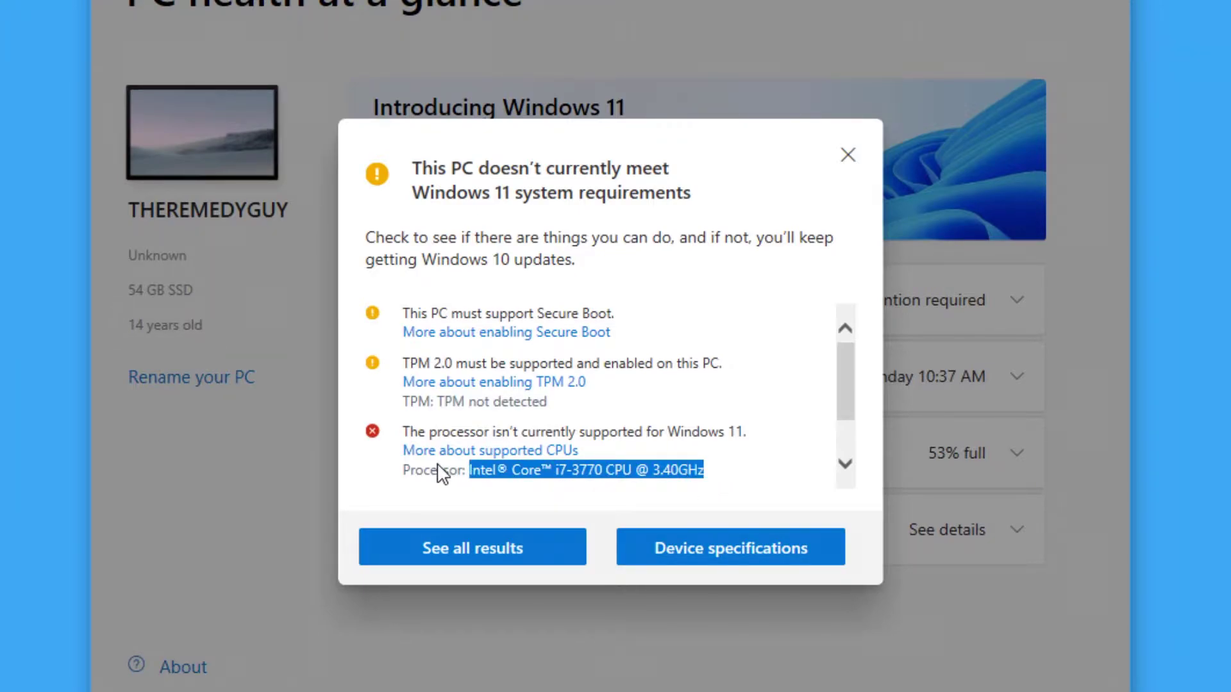
left_click_drag(438, 469, 411, 459)
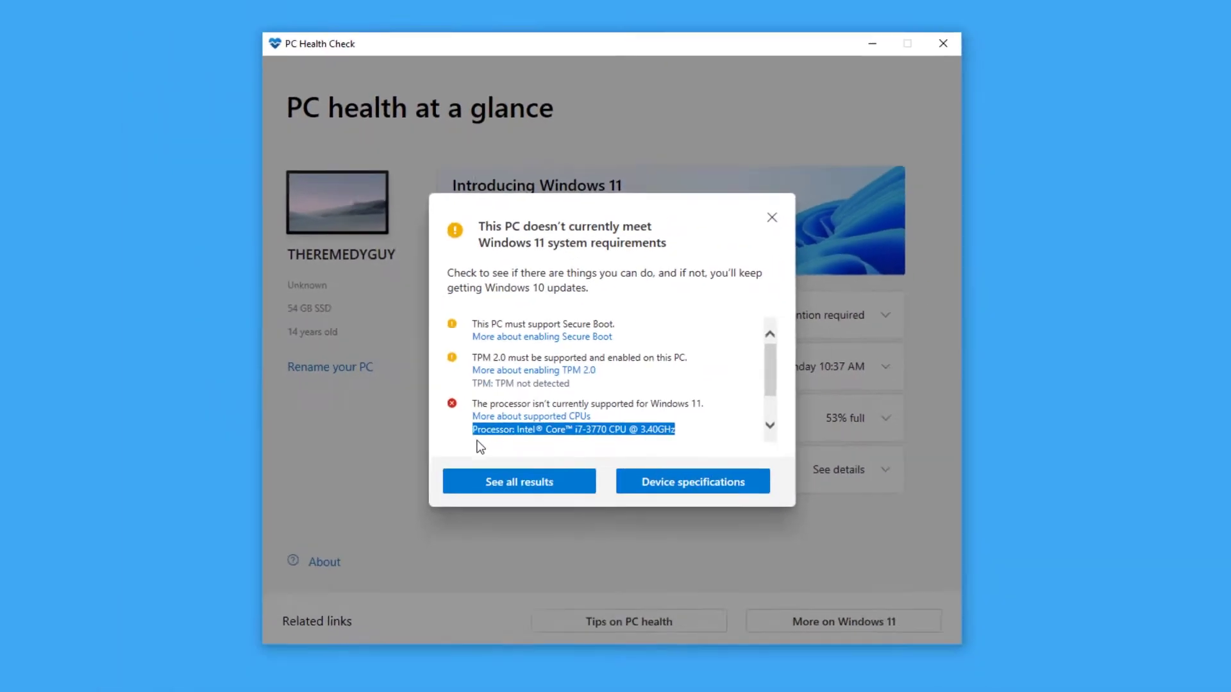
Step: Launch tpm.msc from search to open TPM Management on the local computer
key("super")
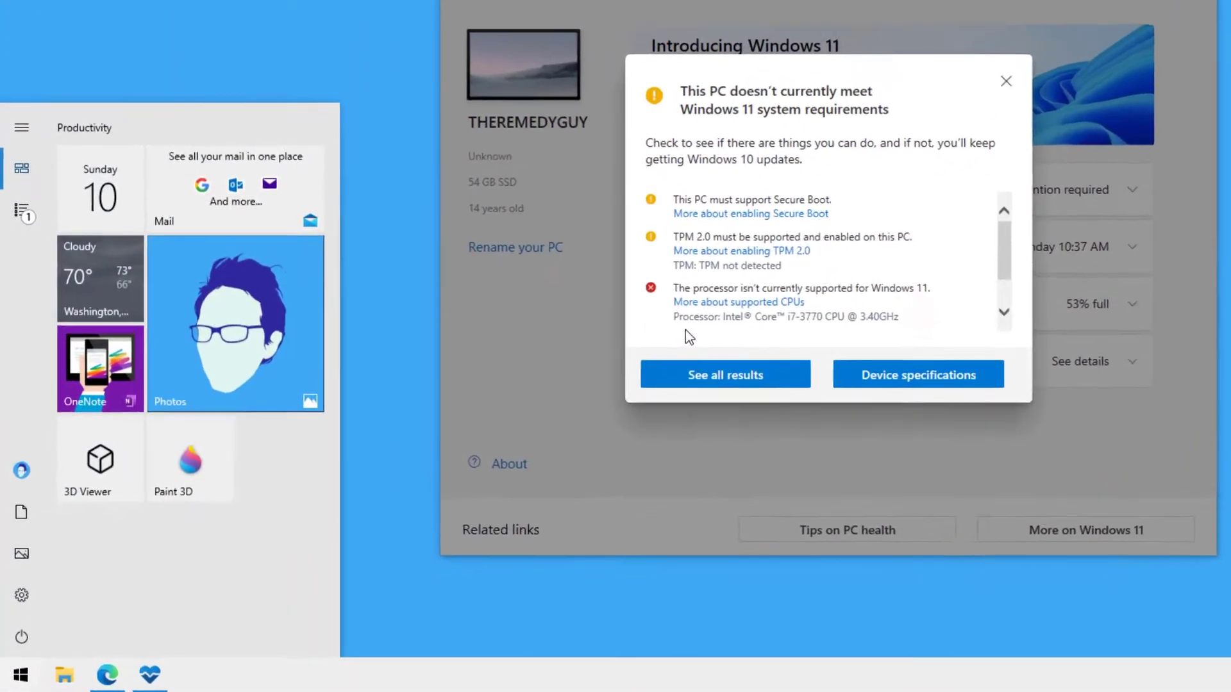
type("tpm.msc")
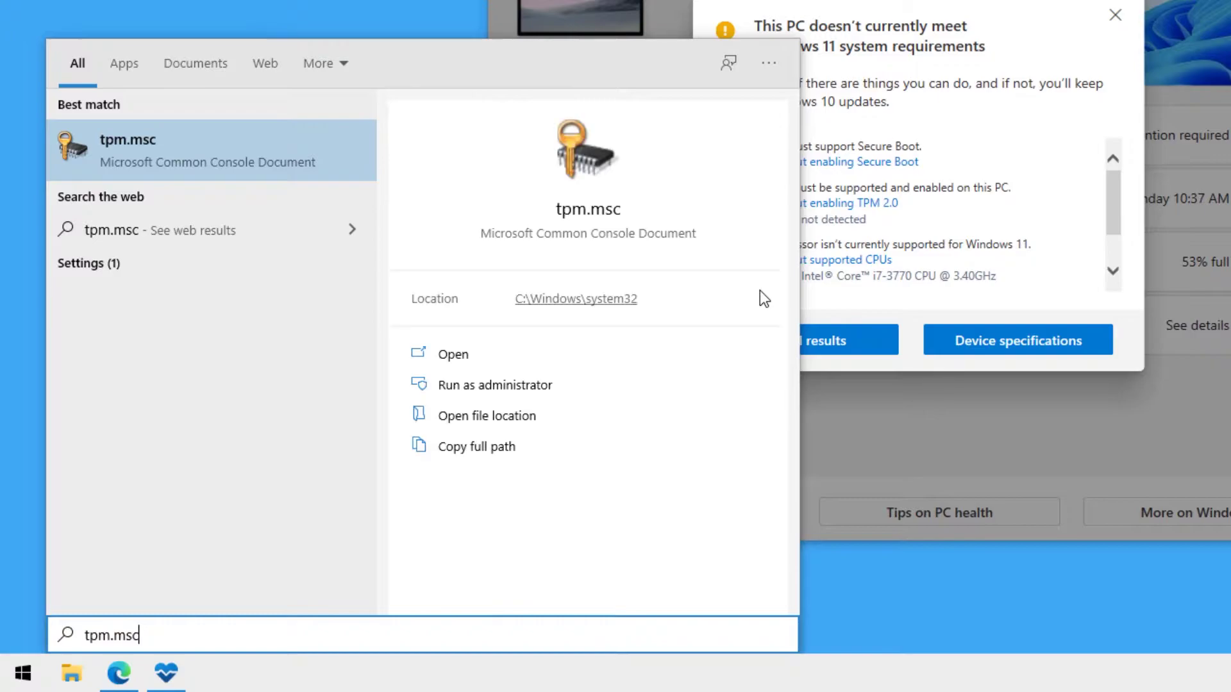
key("Return")
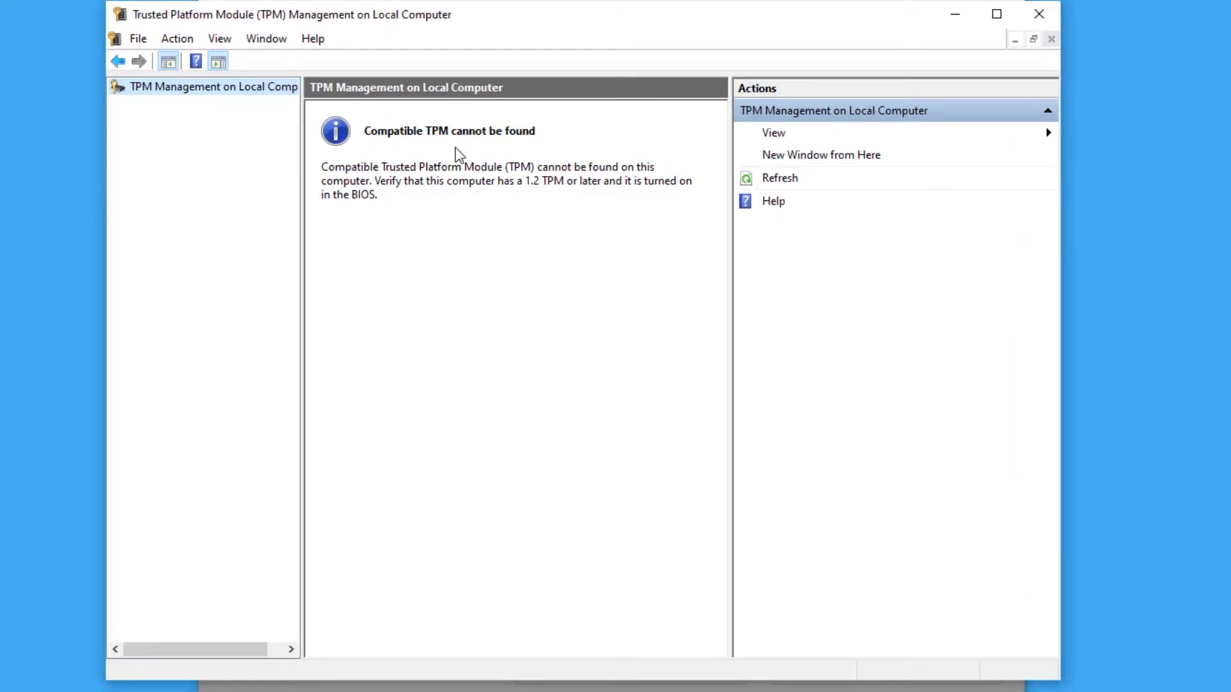
Step: Close TPM Management and PC Health Check, then search Google for 'windows 11 iso'
left_click(1055, 11)
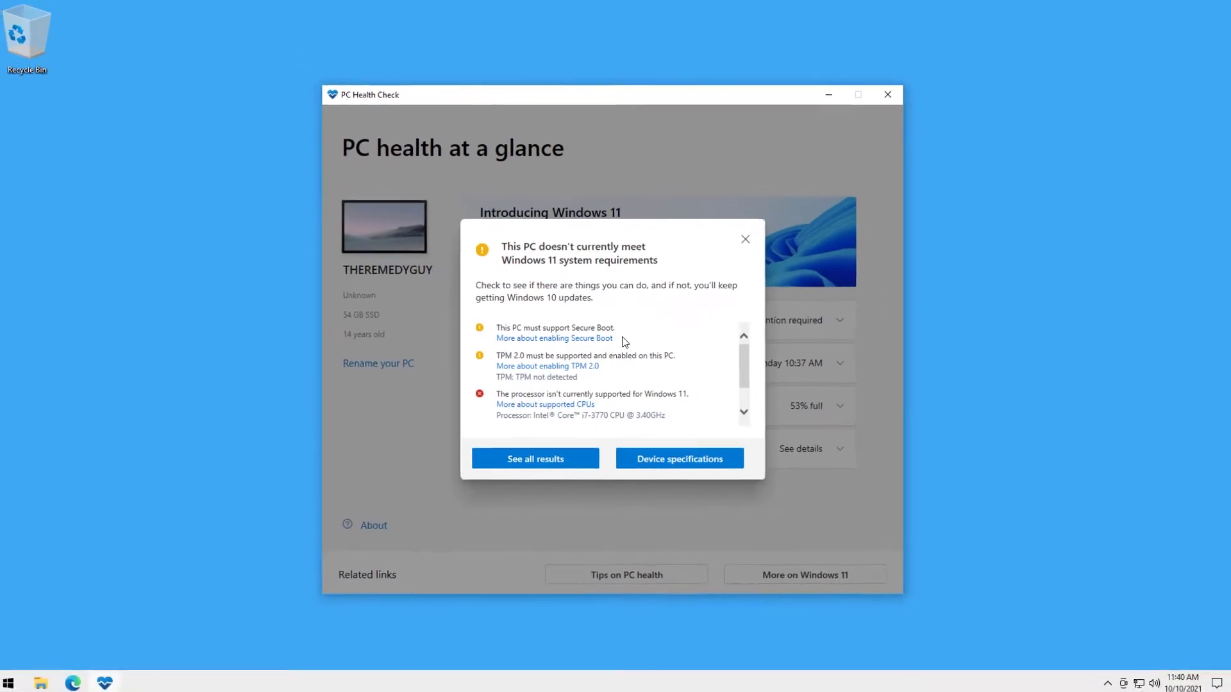
left_click(885, 97)
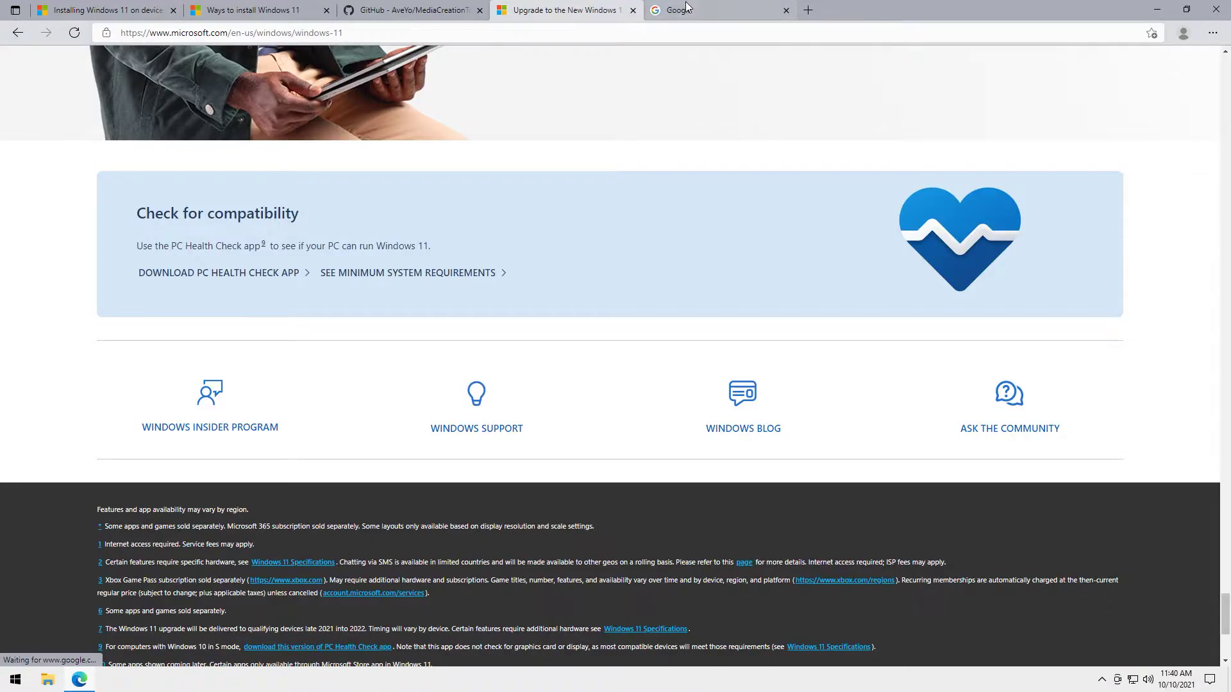
left_click(718, 11)
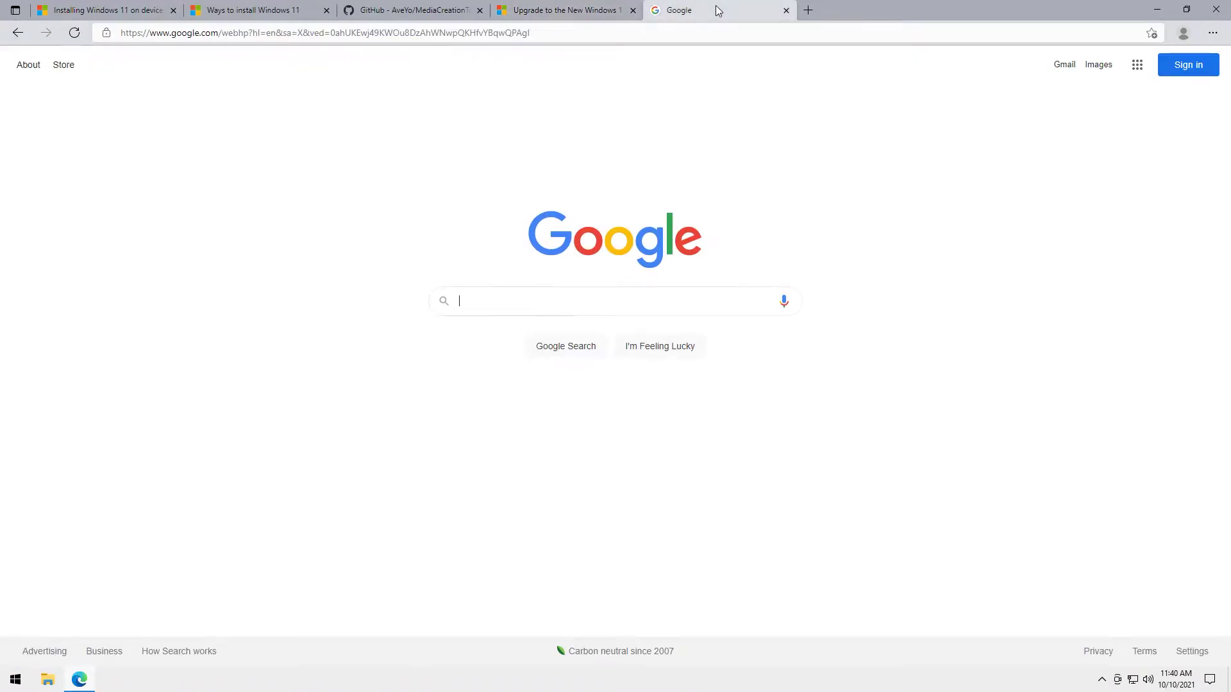
left_click(533, 293)
type("windows 11")
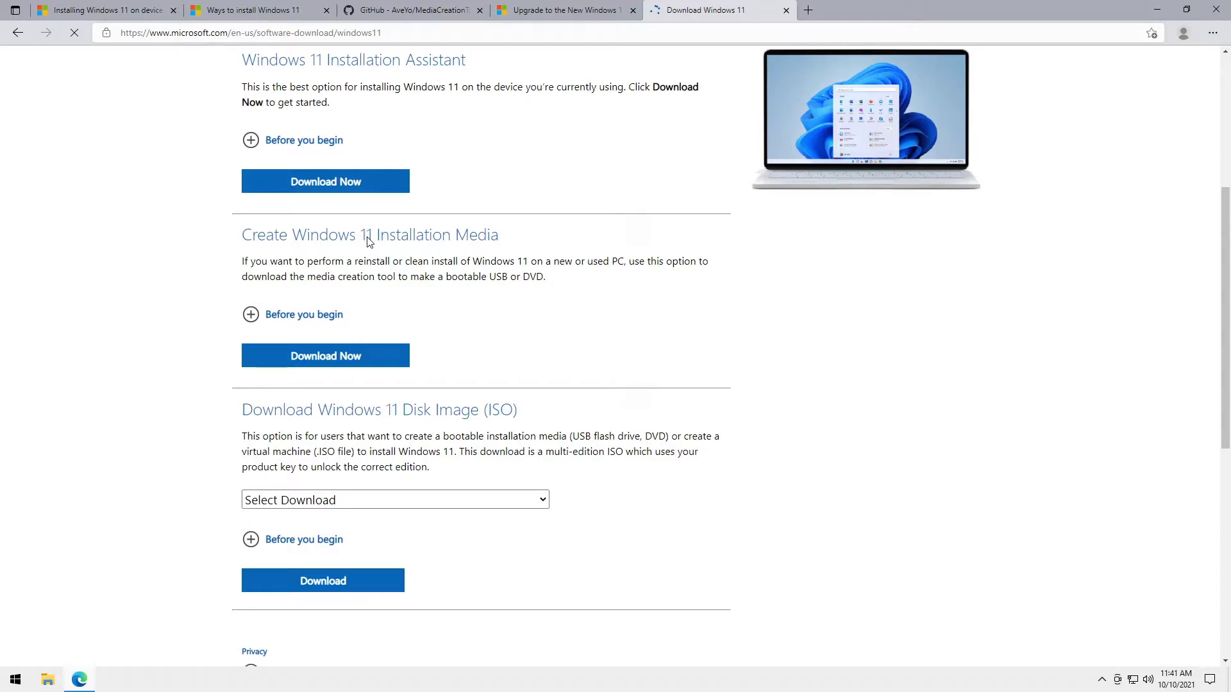
Step: On the Download Windows 11 page, select the Windows 11 ISO edition and request the download
left_click_drag(517, 410, 242, 411)
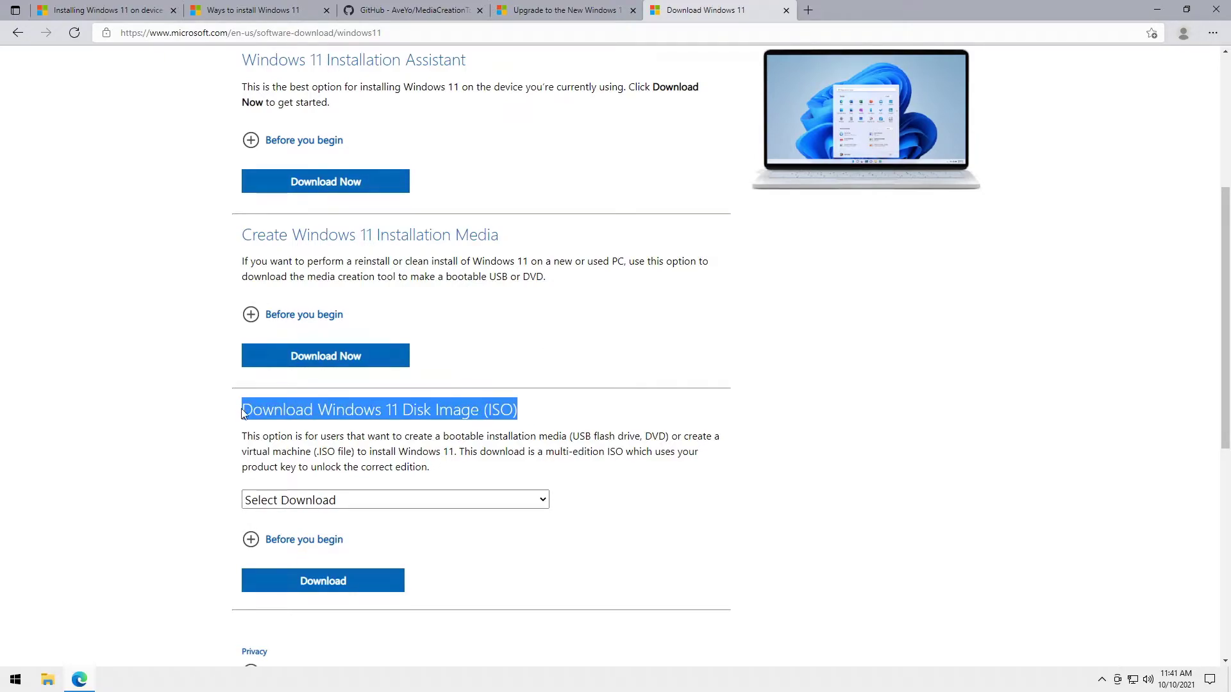
left_click(363, 501)
left_click(339, 541)
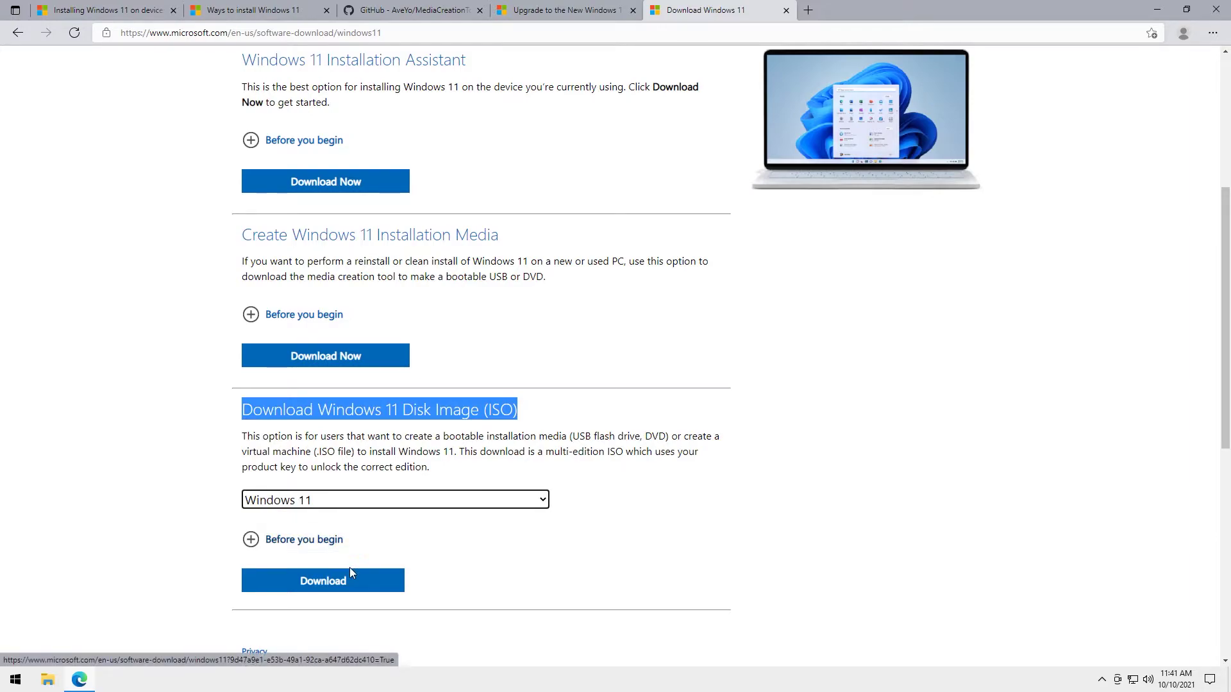
left_click(324, 581)
scroll(324, 583, "down", 5)
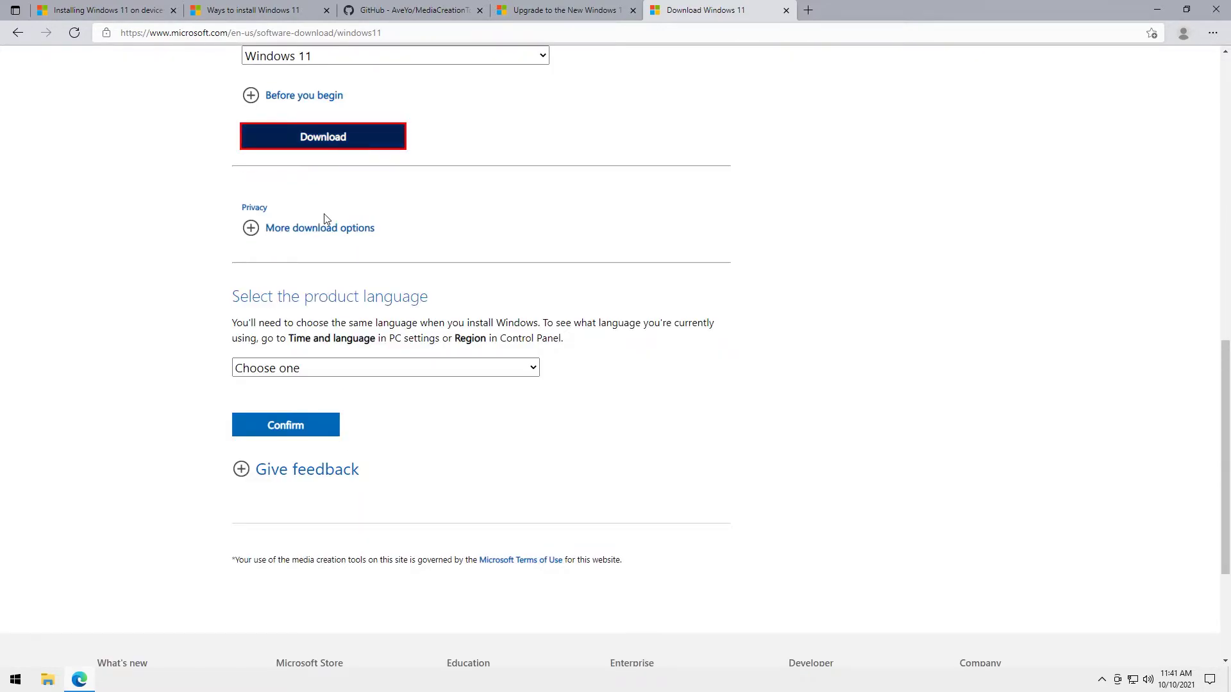
Step: Choose English as the product language, confirm, and generate the 64-bit download link
left_click(323, 370)
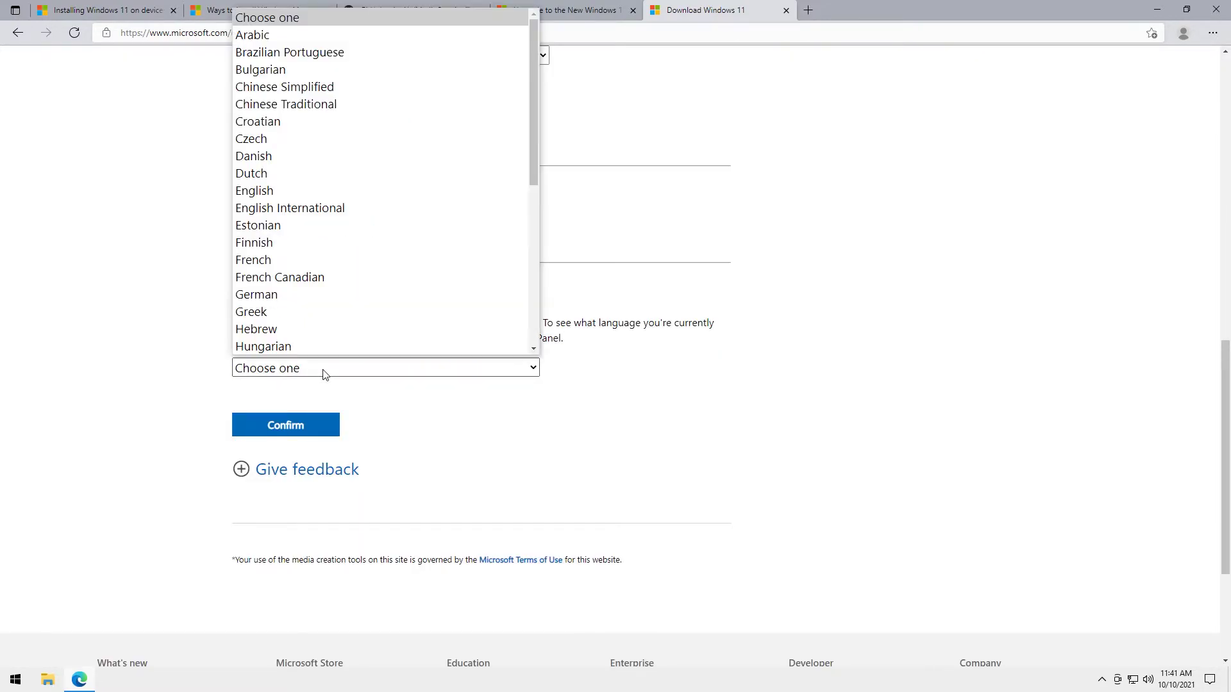
left_click(259, 191)
left_click(286, 430)
left_click(287, 431)
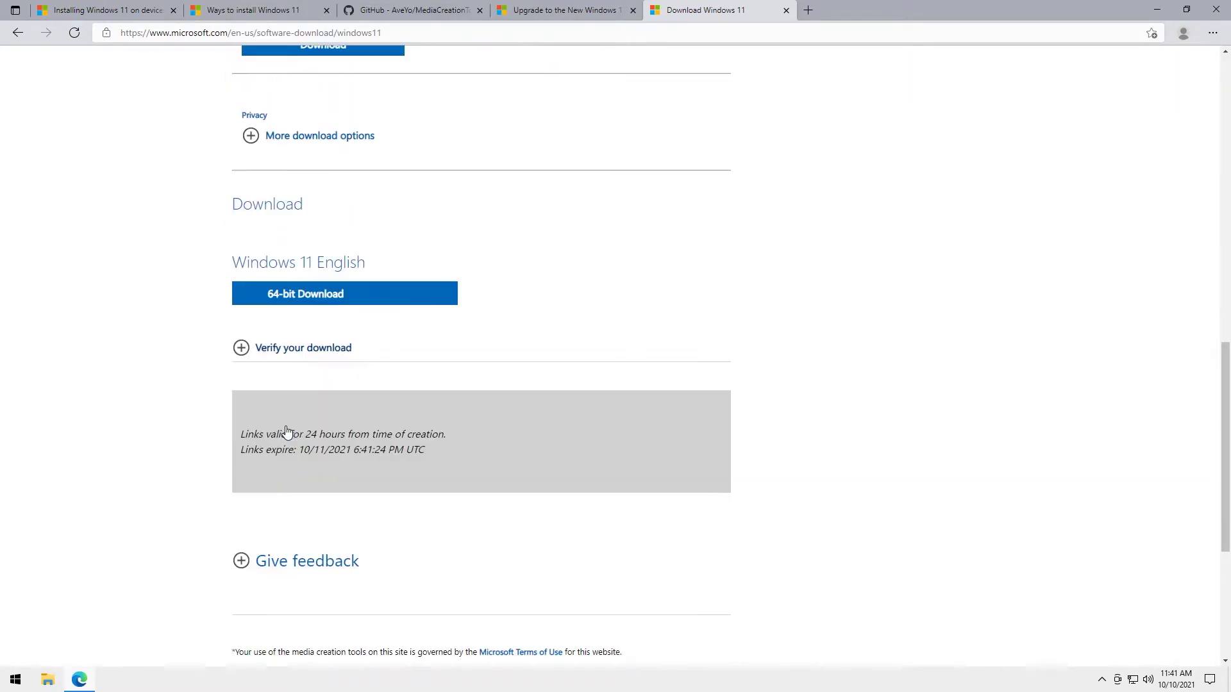
scroll(282, 411, "down", 2)
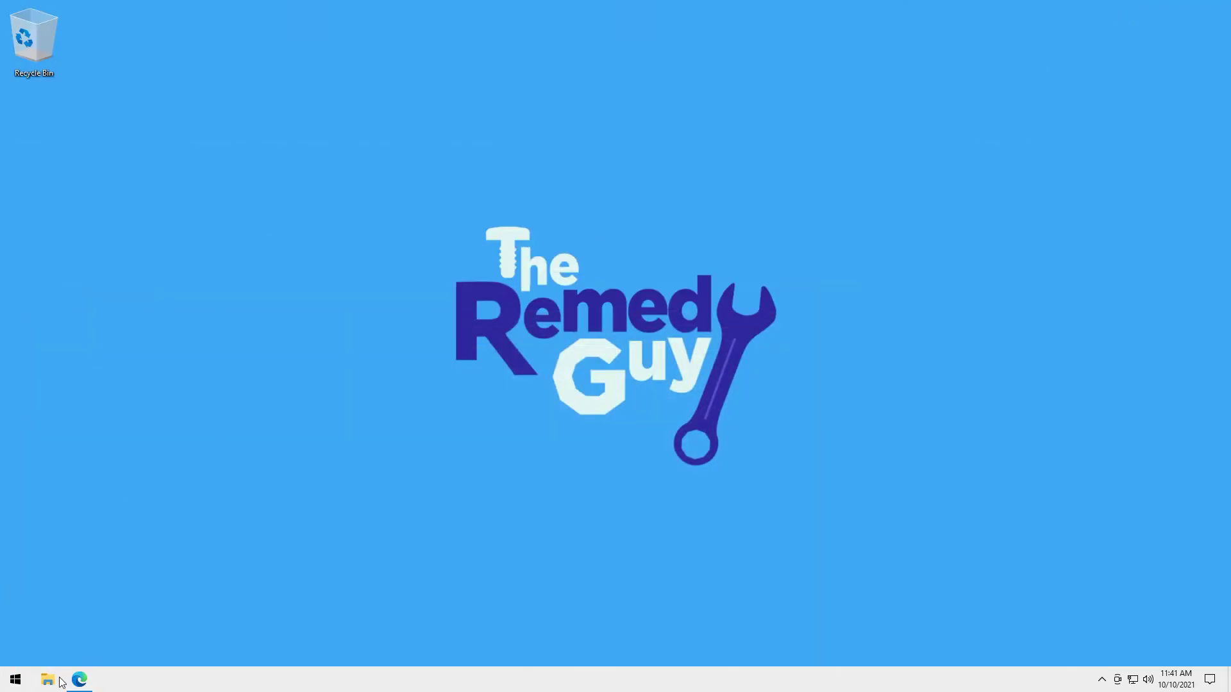
Step: Run setup from Downloads > Win11_English_x64 with admin approval, then close it after the requirements failure
key("super+e")
double_click(432, 272)
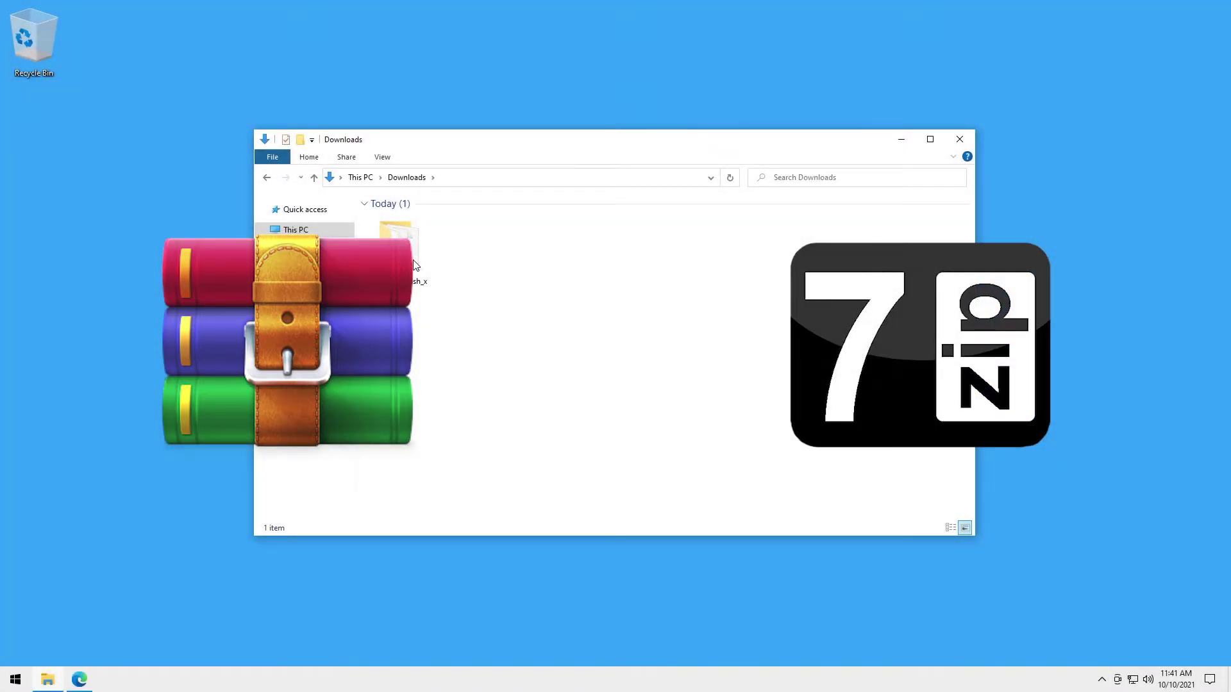
double_click(404, 260)
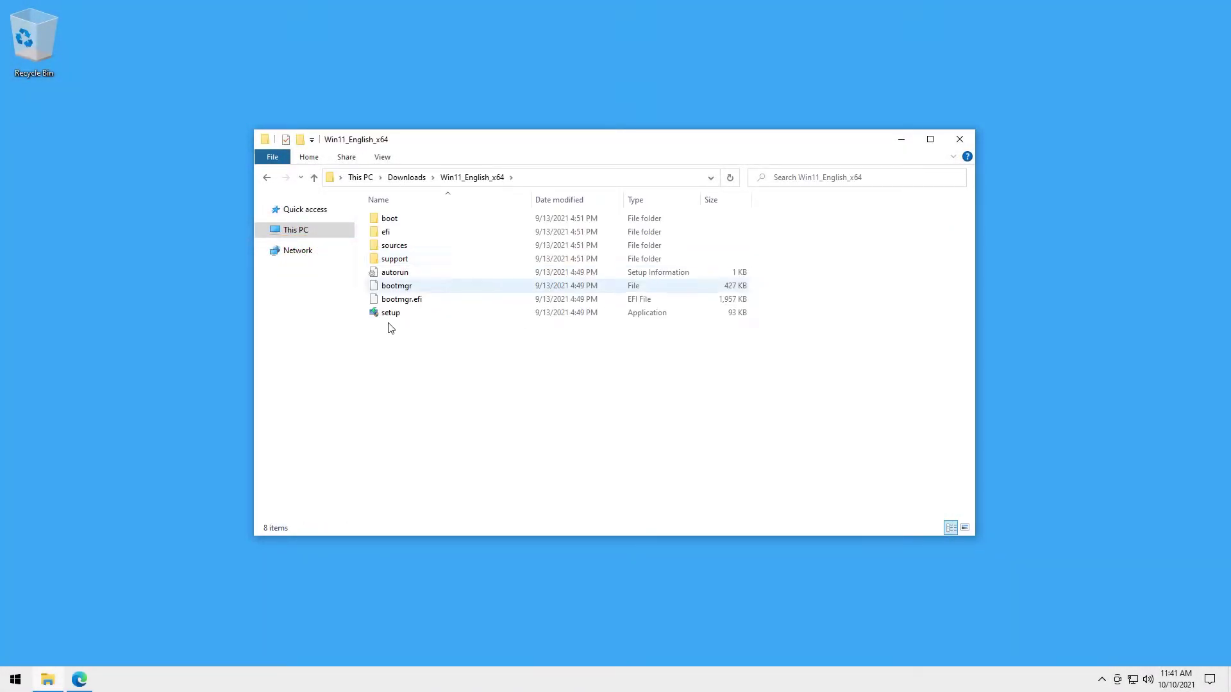
double_click(423, 319)
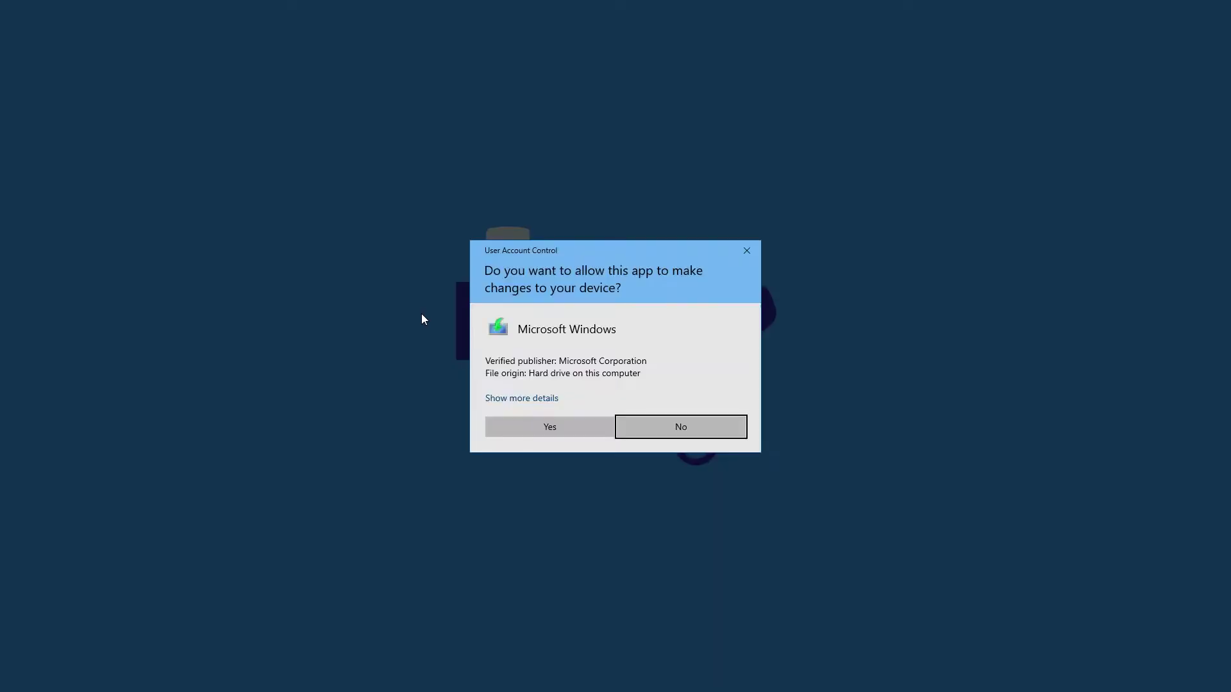
left_click(546, 425)
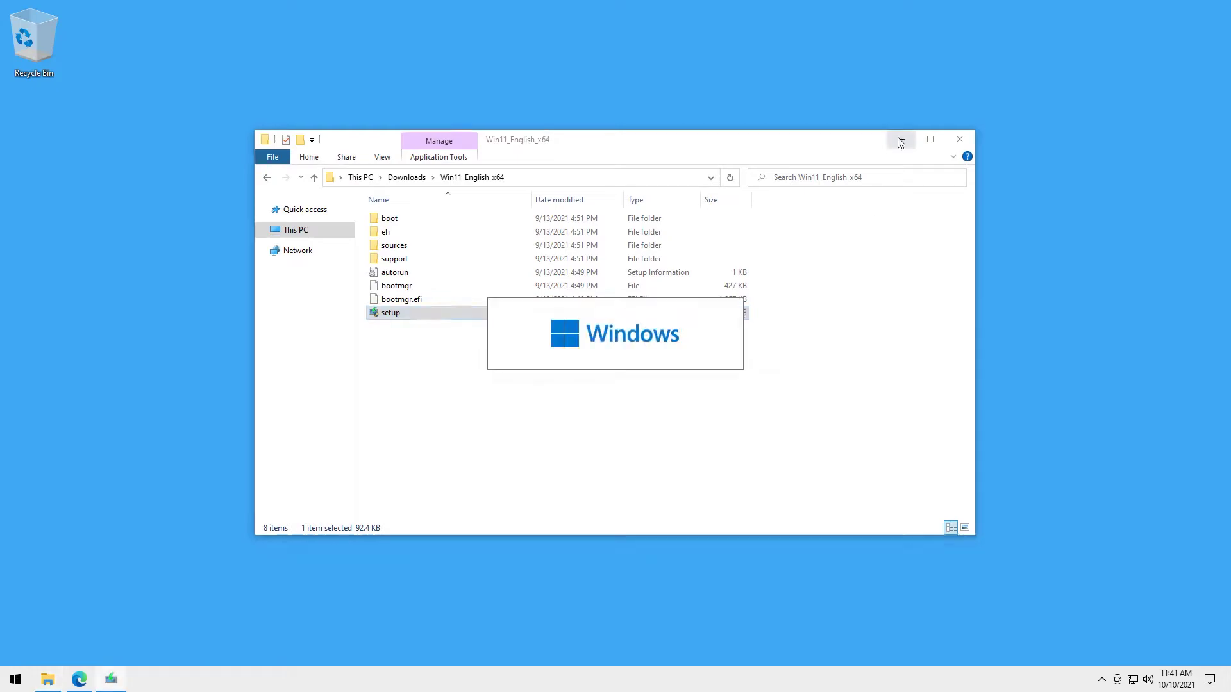
left_click(901, 142)
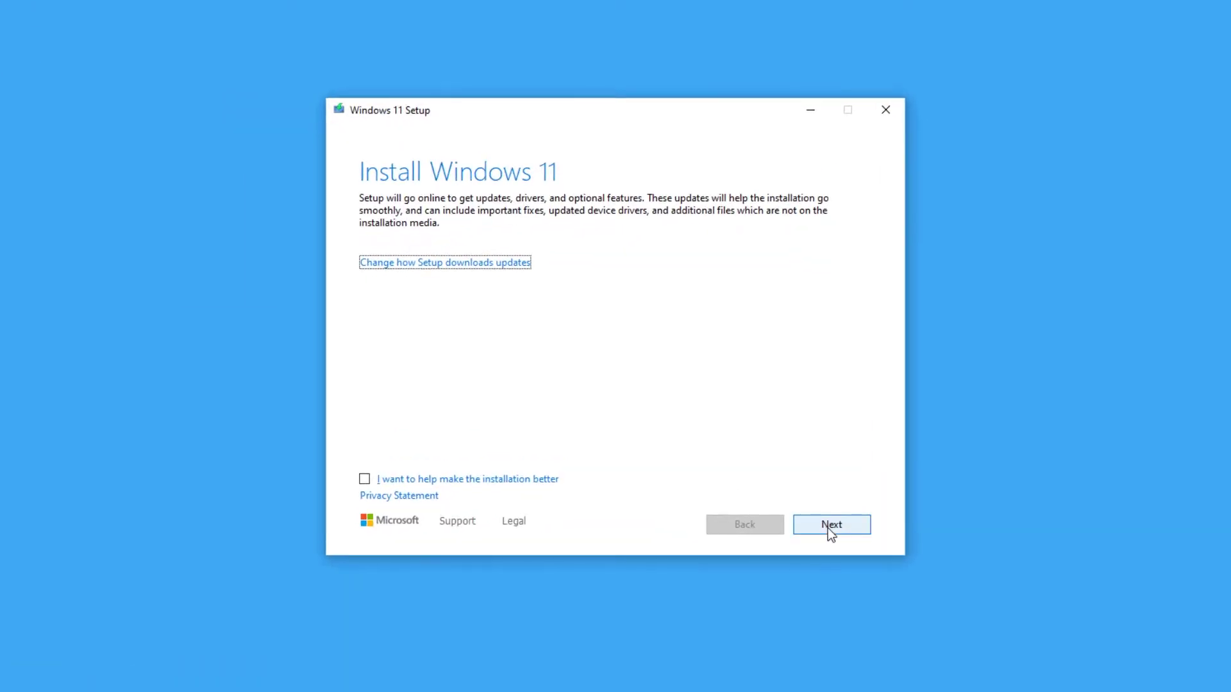
left_click(829, 529)
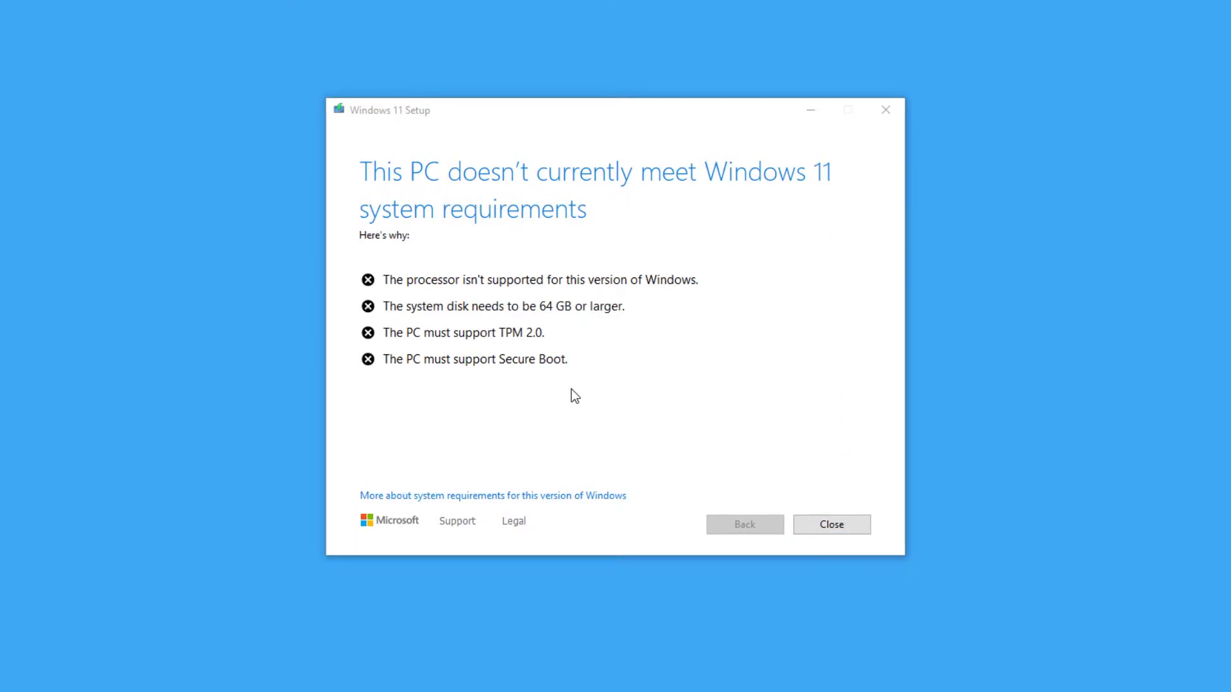
left_click(831, 525)
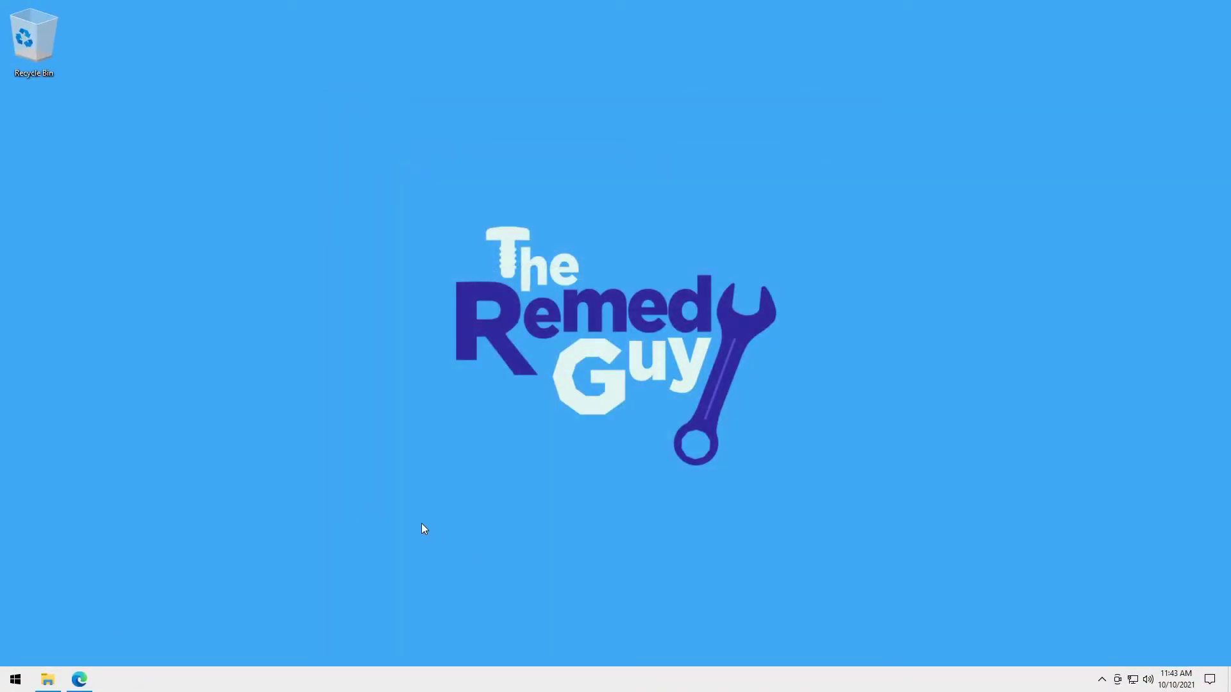
Step: Highlight Microsoft's unsupported-device warning, then download the MediaCreationTool.bat repository as a ZIP
left_click(78, 679)
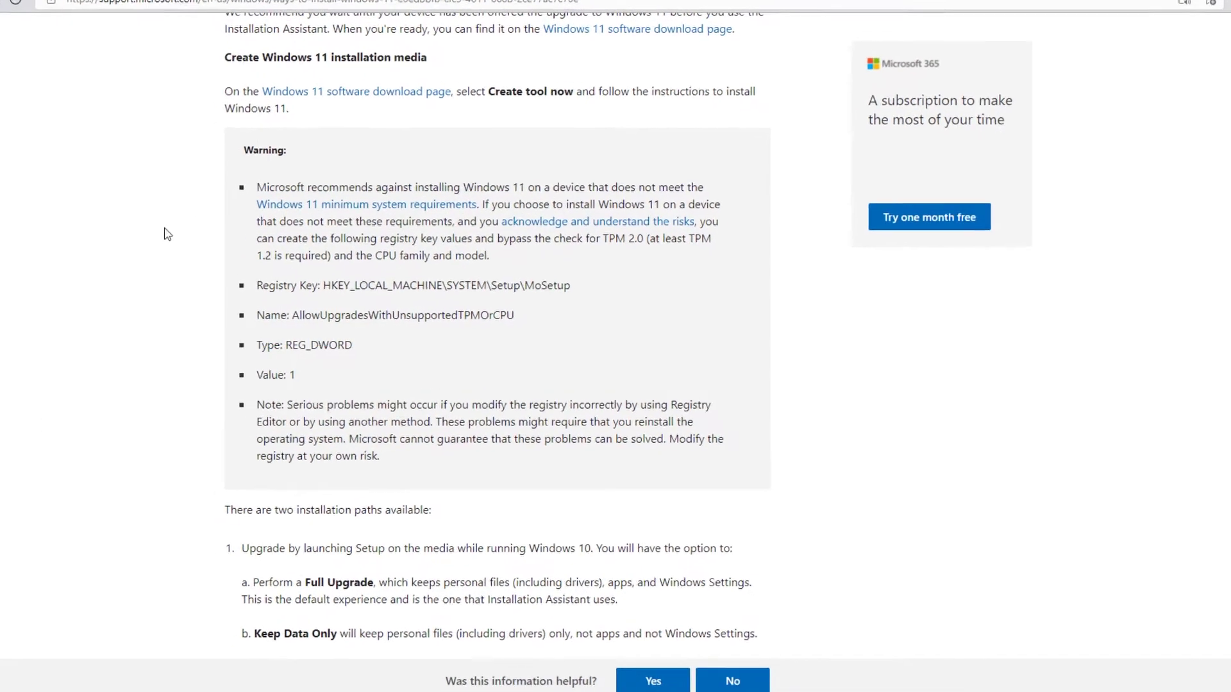
left_click_drag(177, 154, 233, 383)
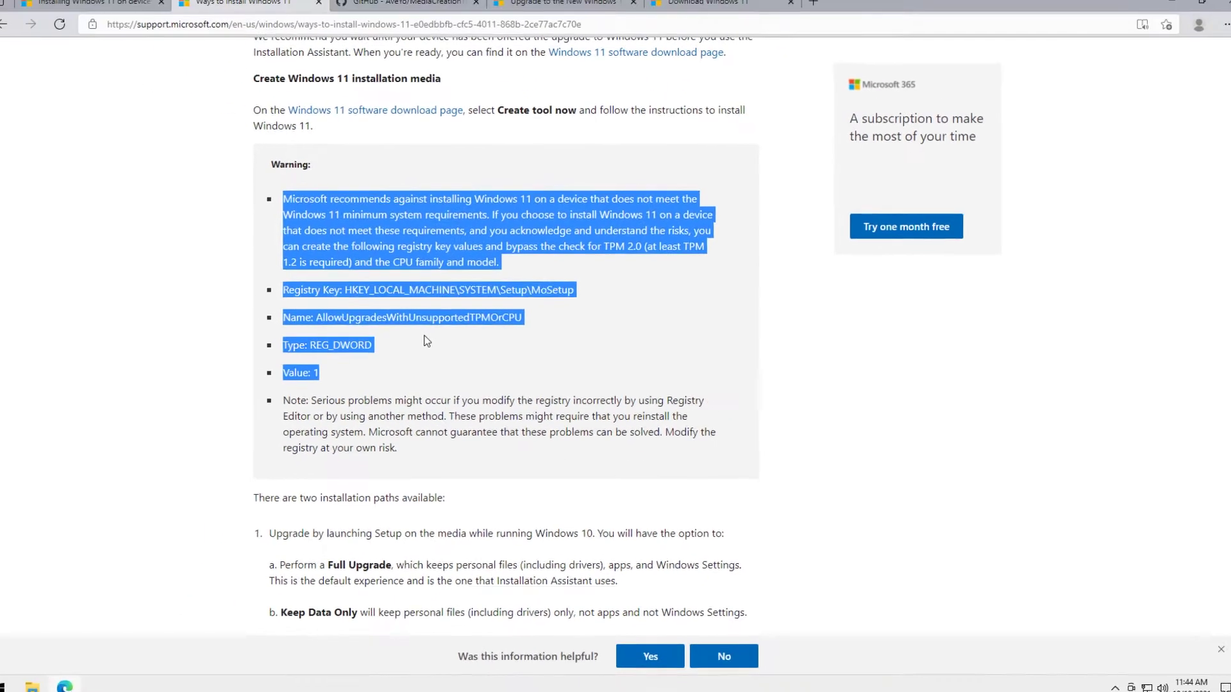
left_click(403, 18)
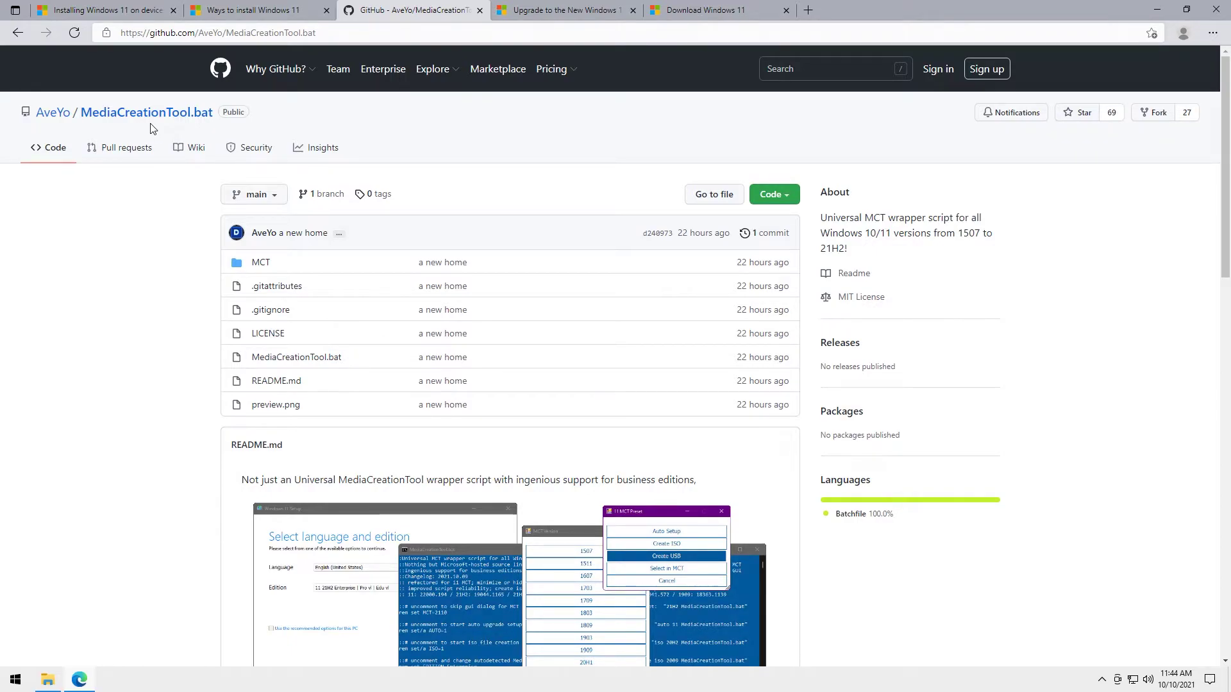
left_click(771, 199)
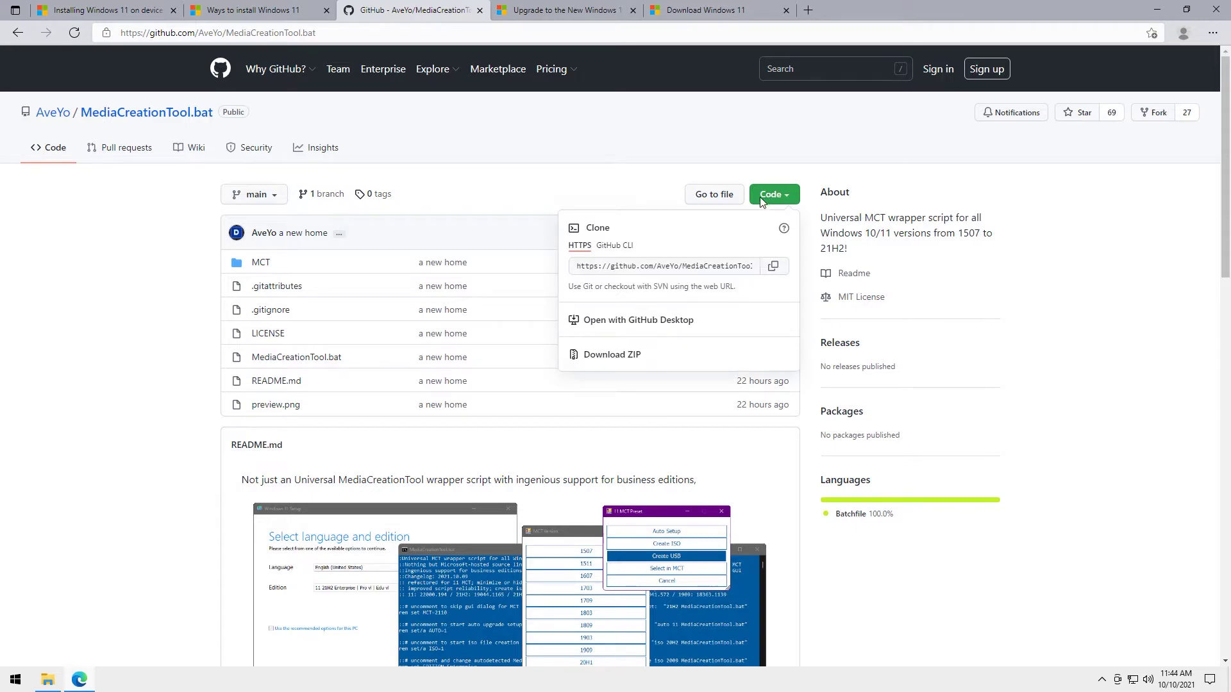
left_click(614, 356)
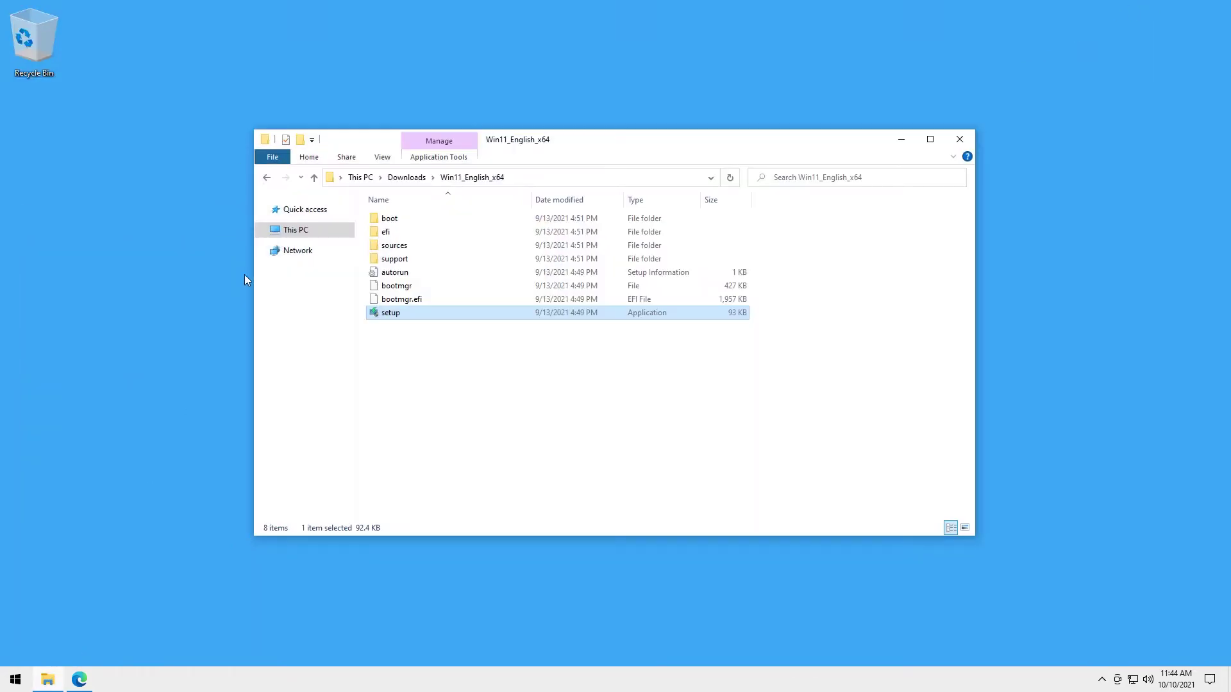
Step: Extract MediaCreationTool.bat-main.zip in the Downloads folder
left_click(296, 230)
double_click(452, 275)
double_click(401, 256)
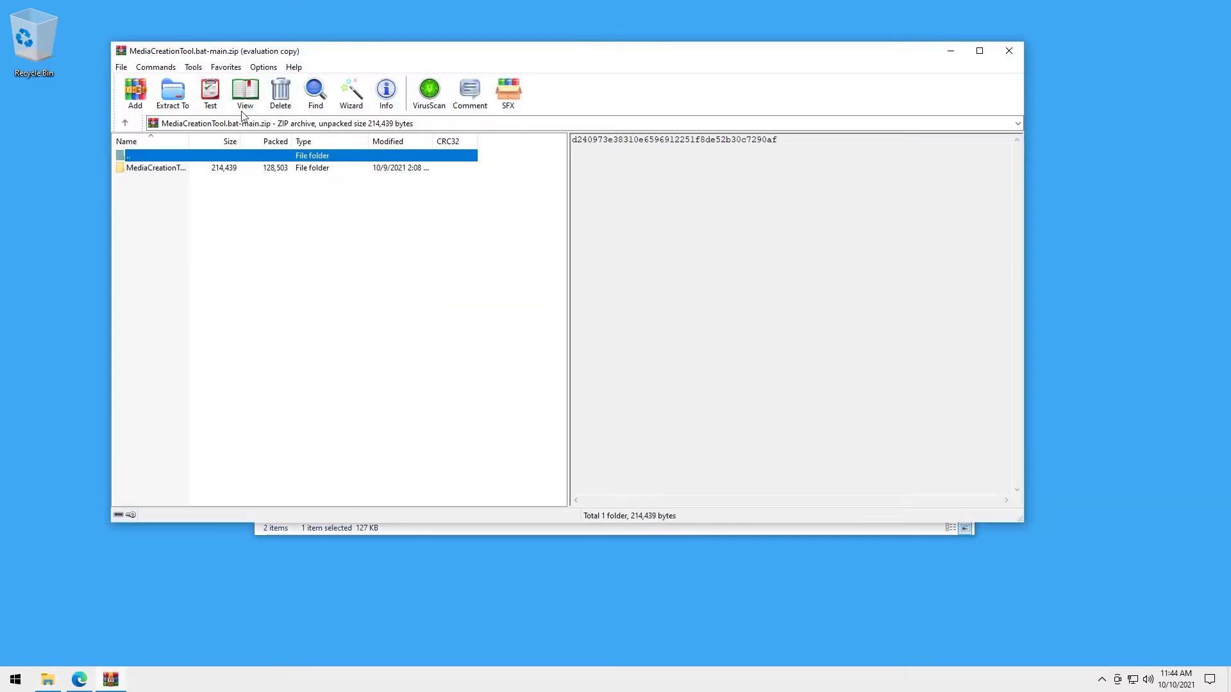
left_click(172, 93)
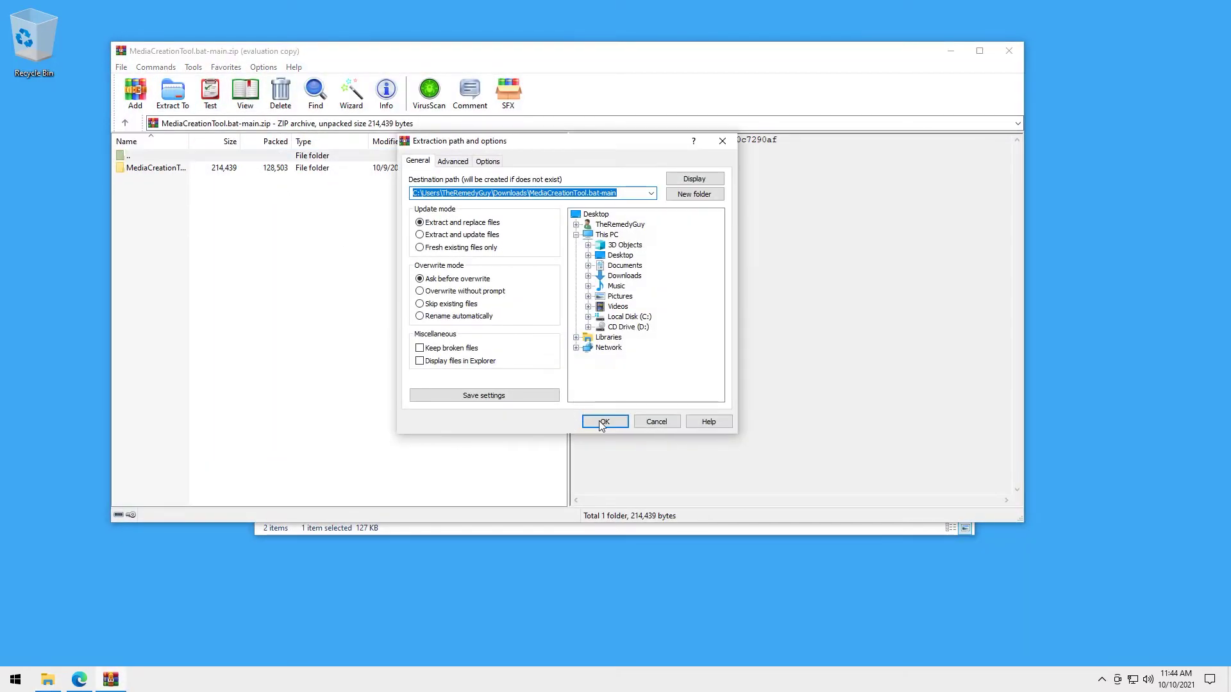
left_click(605, 420)
left_click(1008, 52)
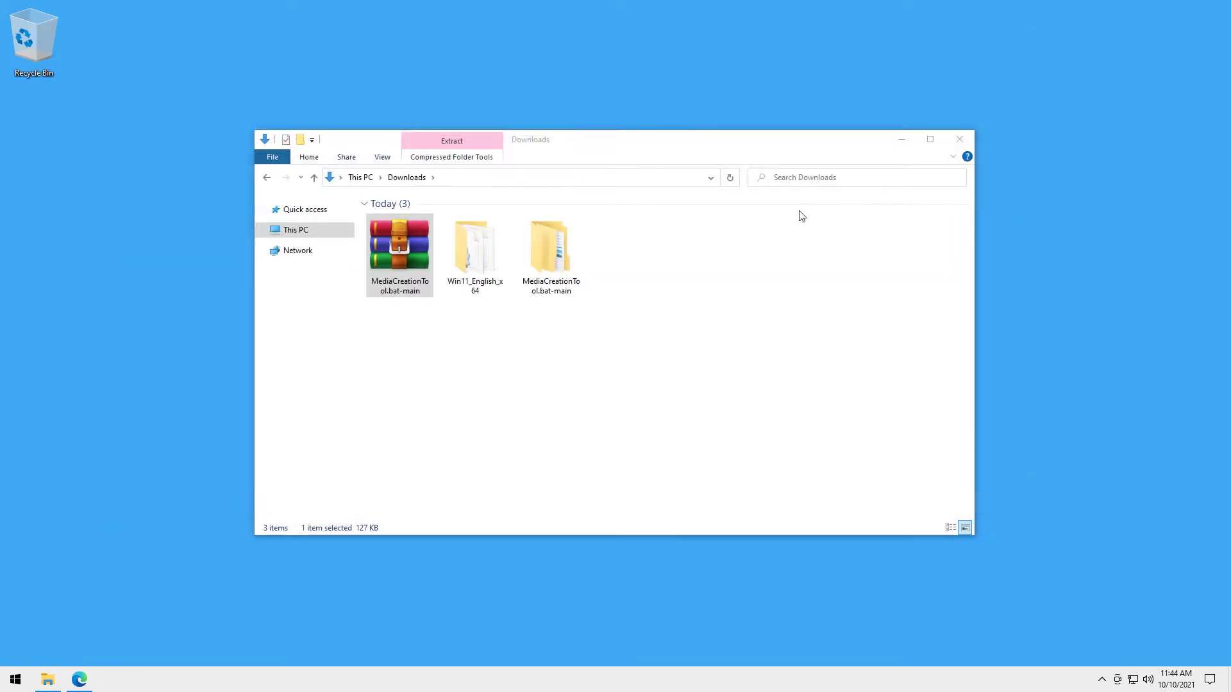
Step: Run Skip_TPM_Check_on_Dynamic_Update_v2 from the extracted MCT folder and approve the UAC prompt
double_click(547, 260)
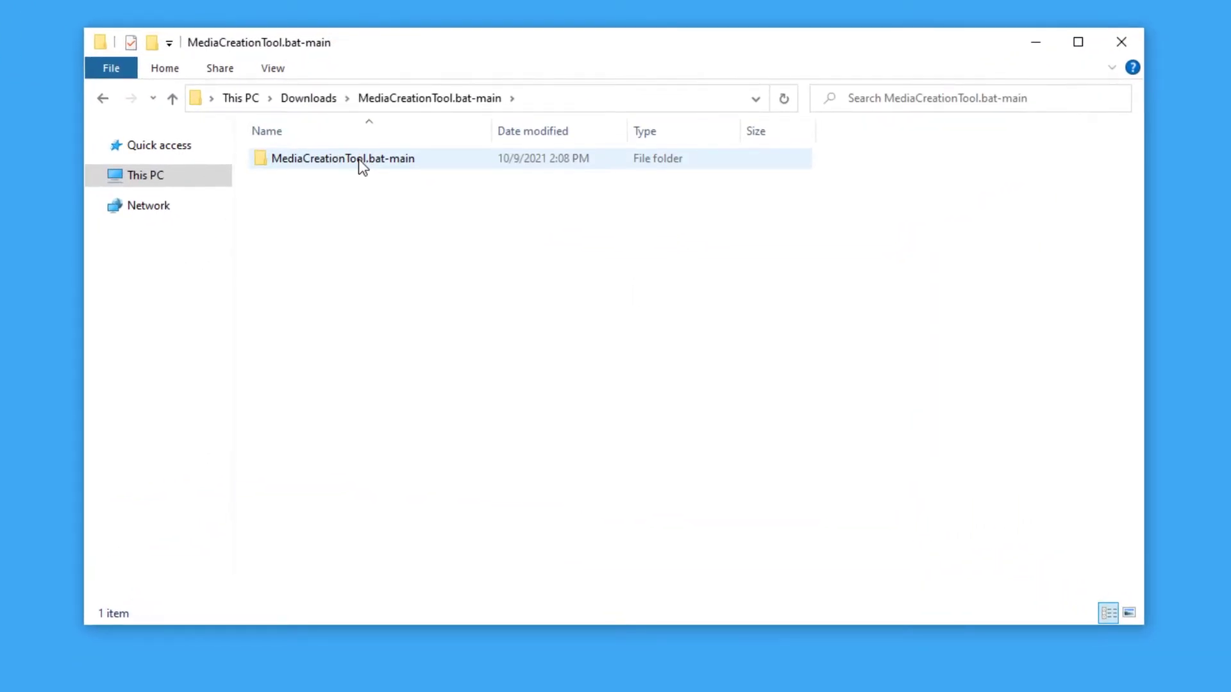
double_click(437, 216)
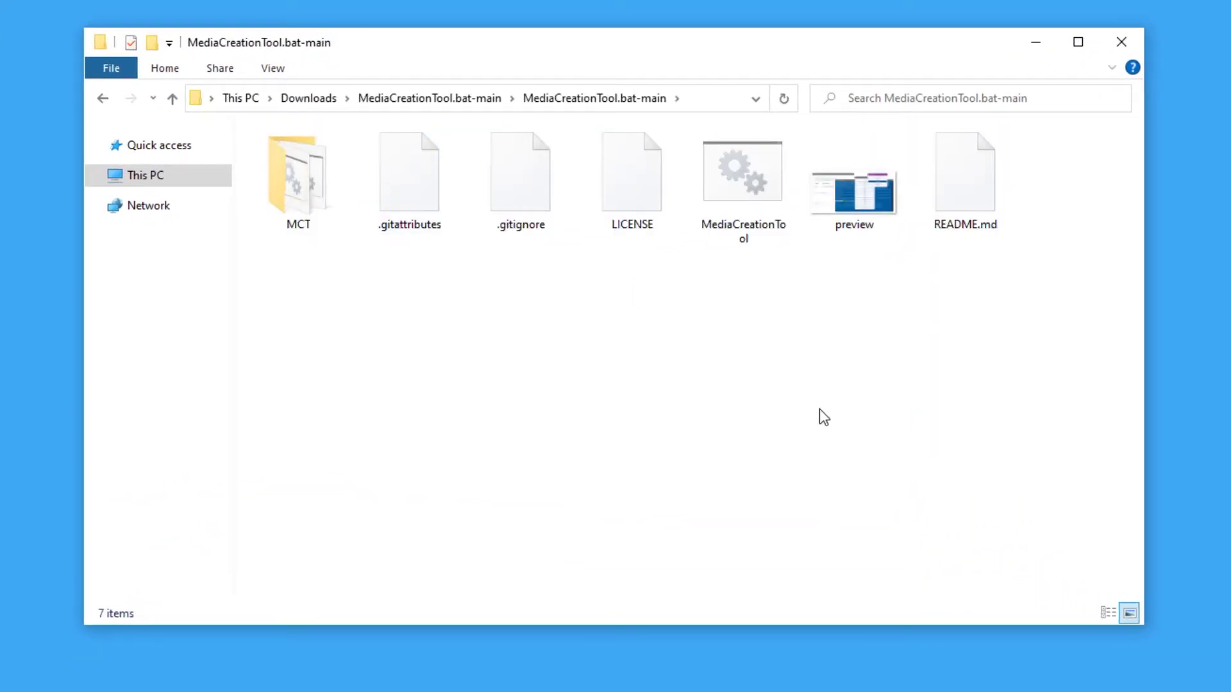
double_click(296, 200)
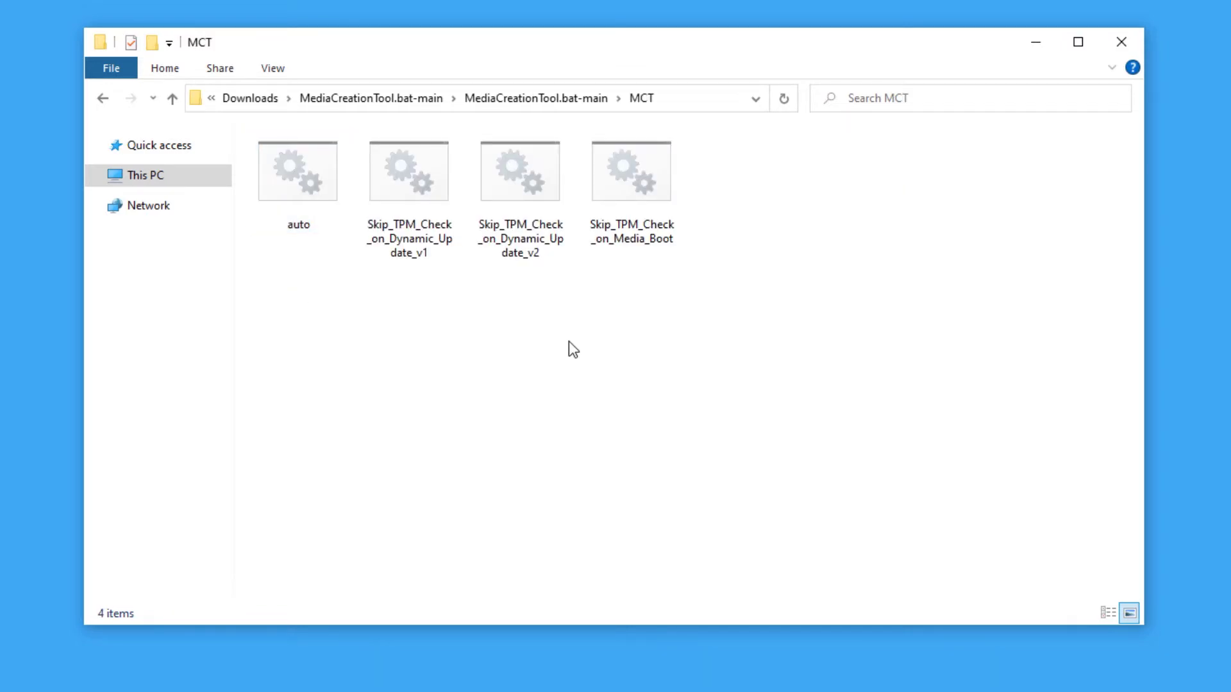
left_click(521, 247)
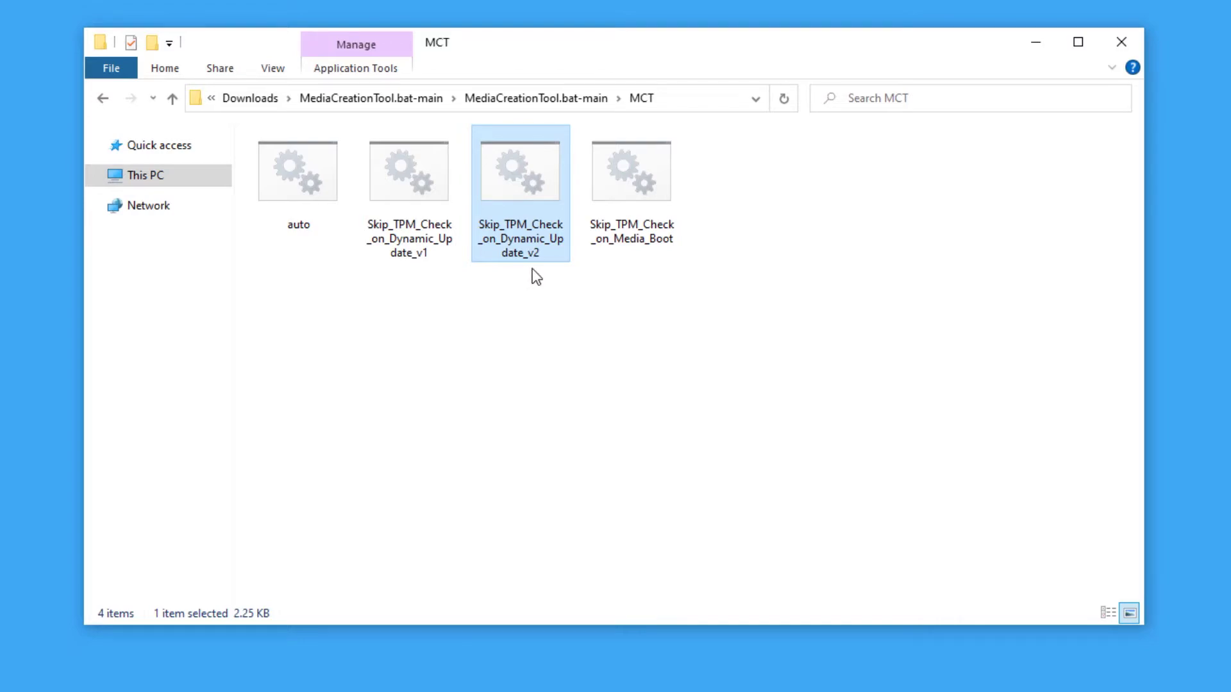
double_click(524, 198)
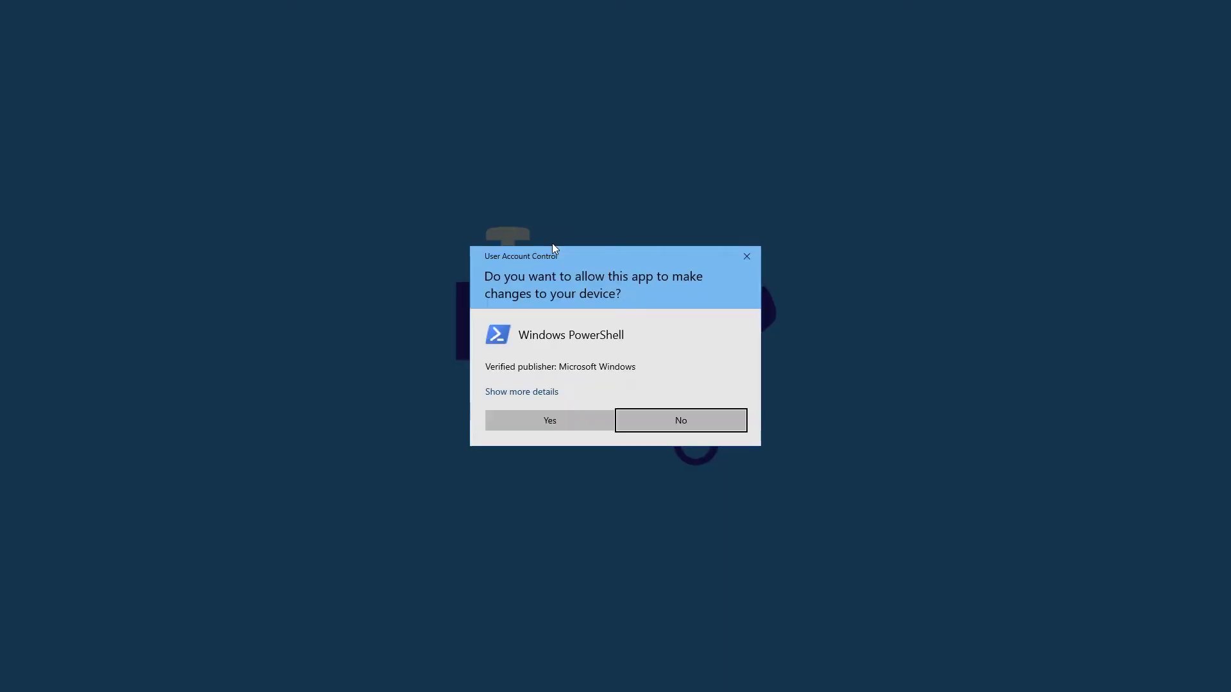
left_click(547, 418)
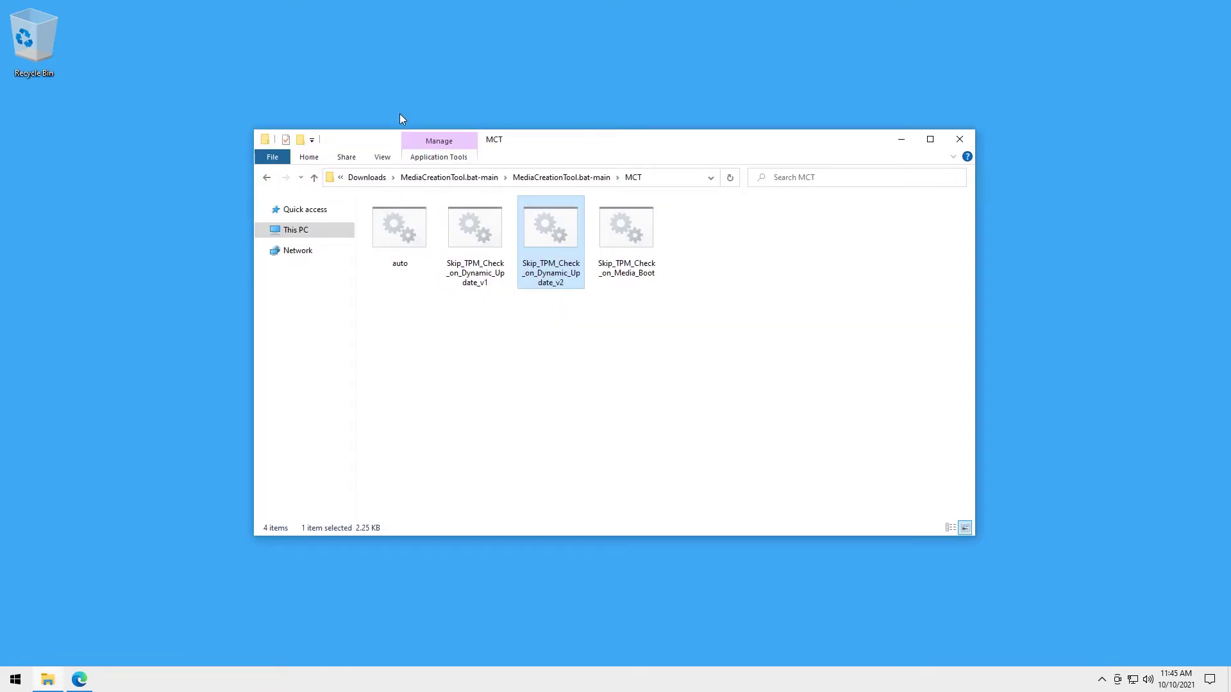
Step: Launch Windows 11 setup from the Win11_English_x64 image in Downloads and approve the UAC prompt
left_click(295, 231)
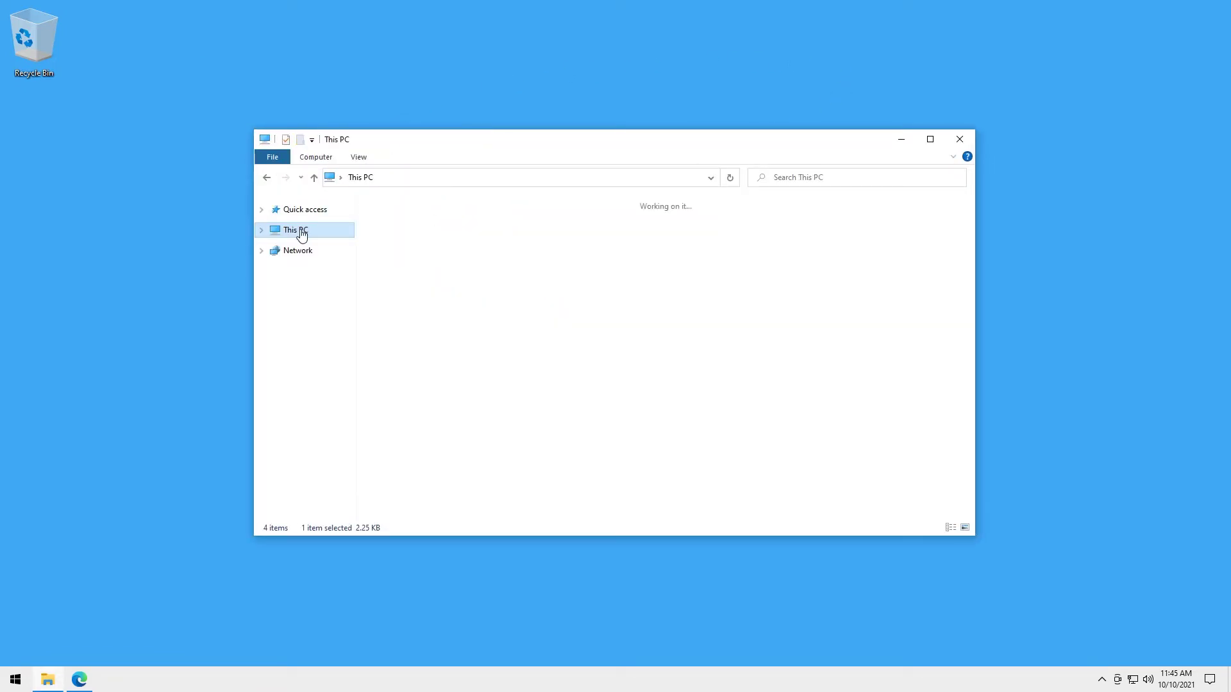
left_click(426, 268)
double_click(428, 267)
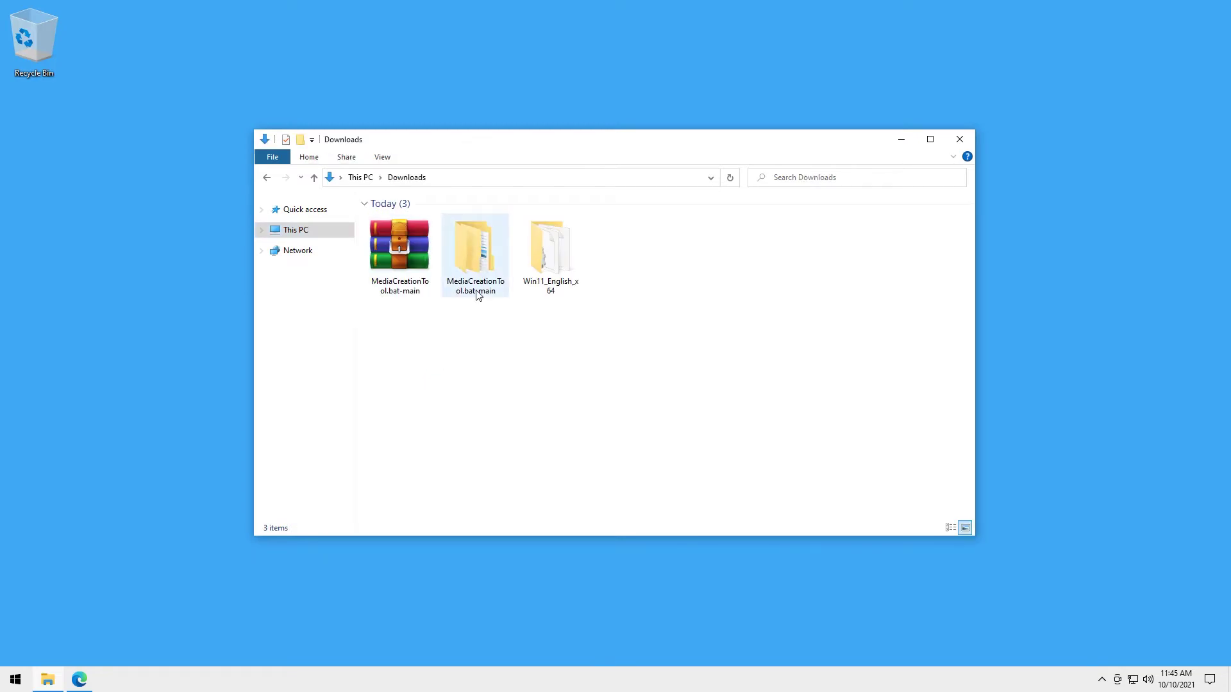
double_click(555, 271)
left_click(404, 316)
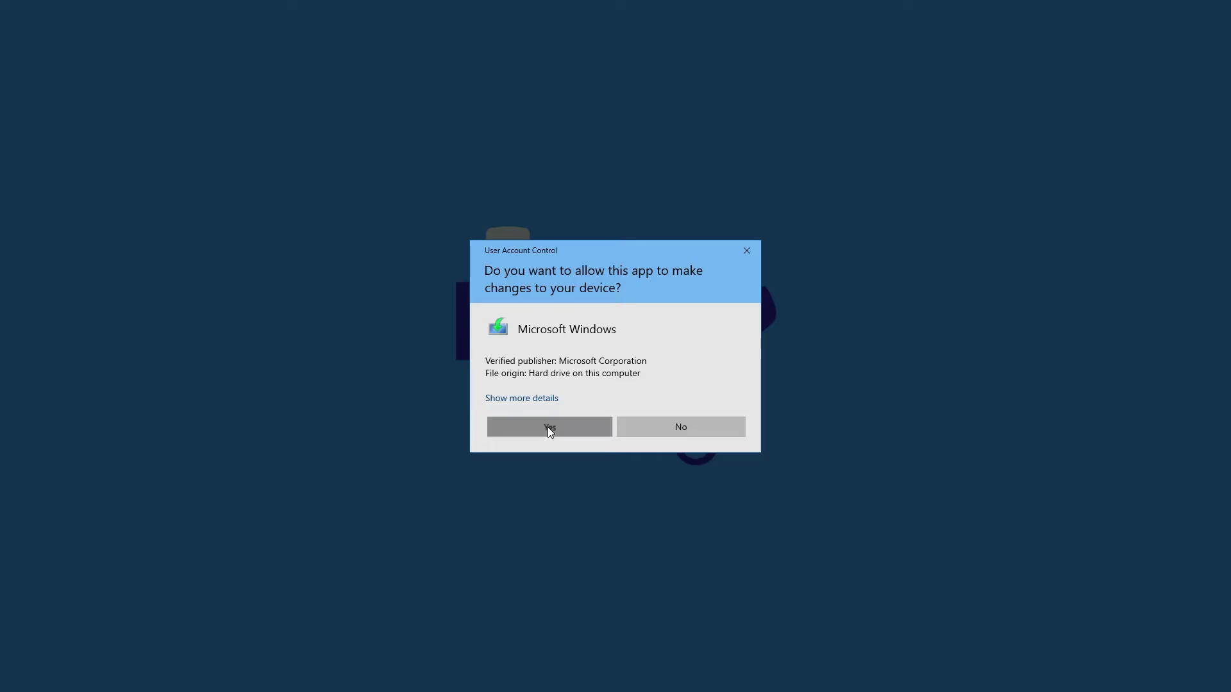
left_click(548, 428)
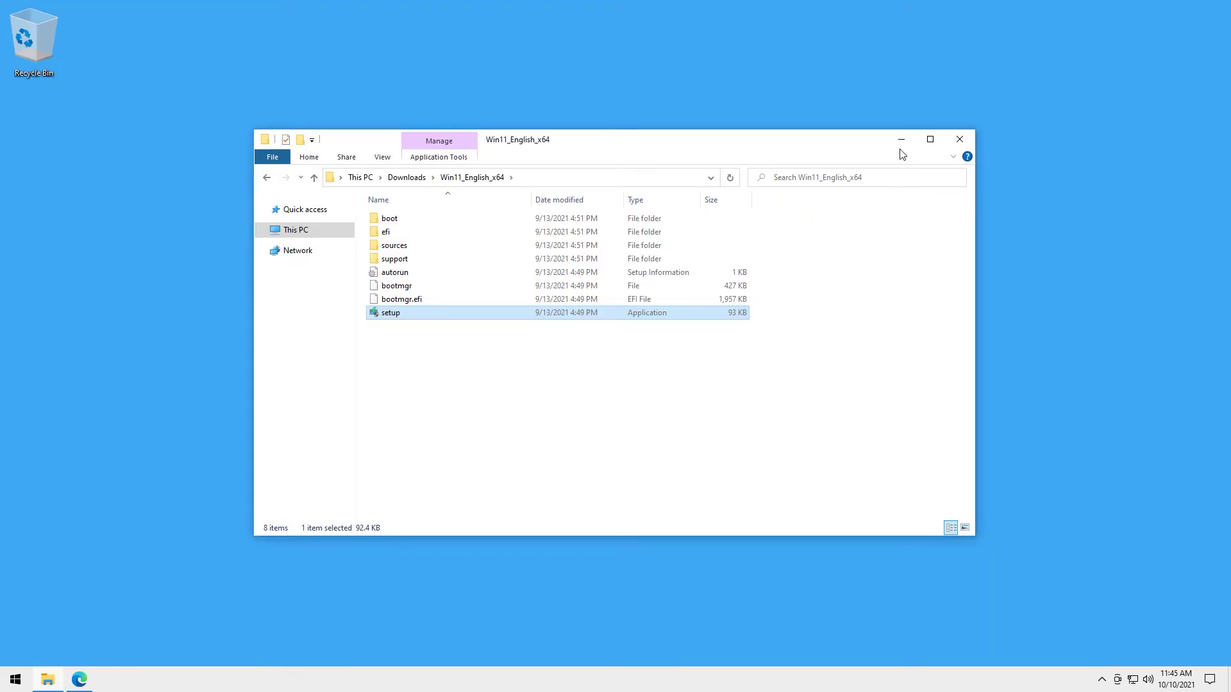
left_click(901, 139)
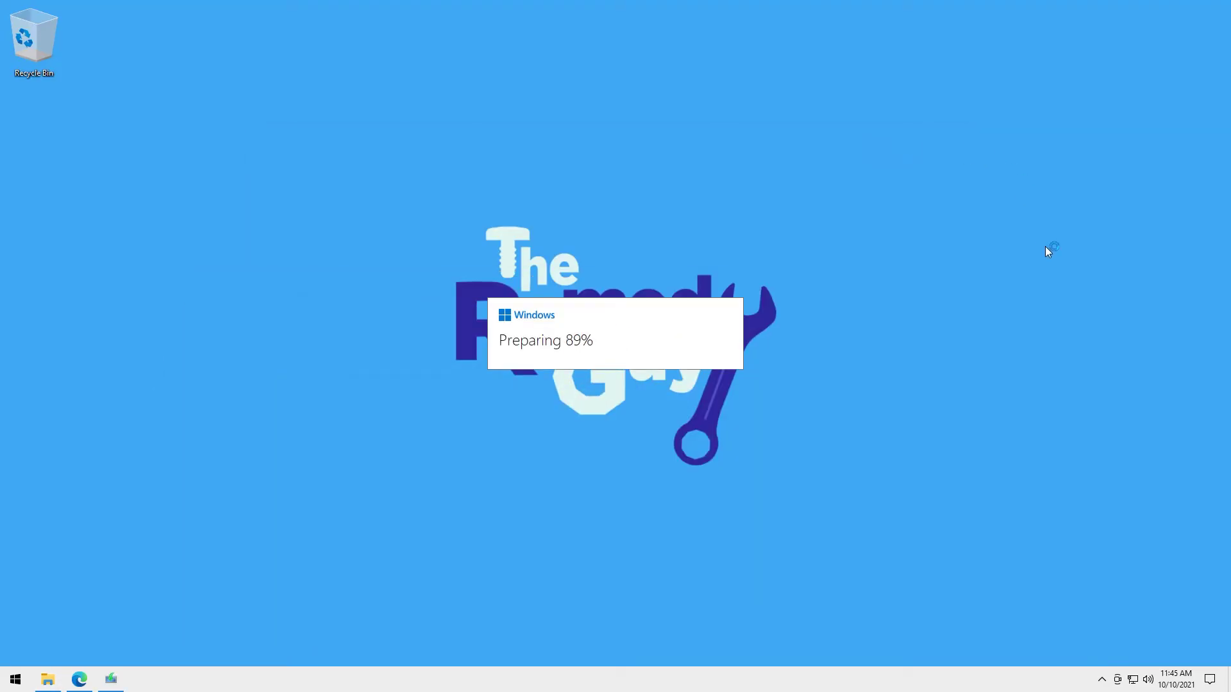
Step: Continue past the start page, accept the license terms, and accept the unsupported-PC warning
left_click(779, 484)
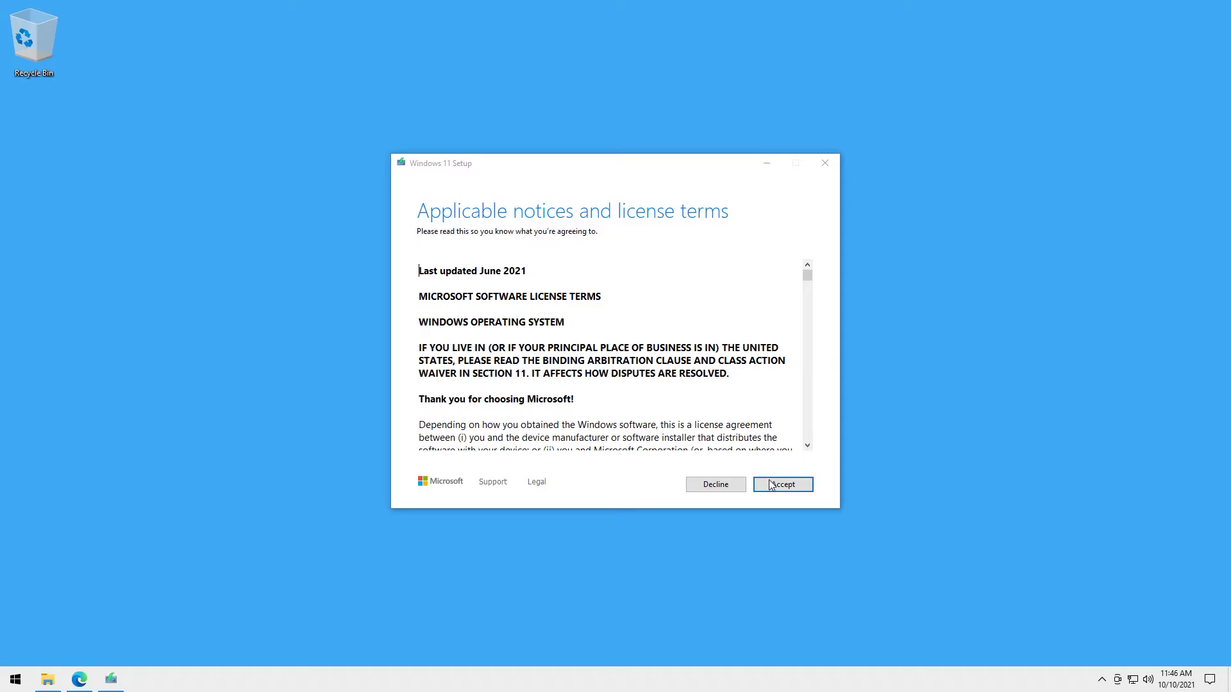
left_click(771, 485)
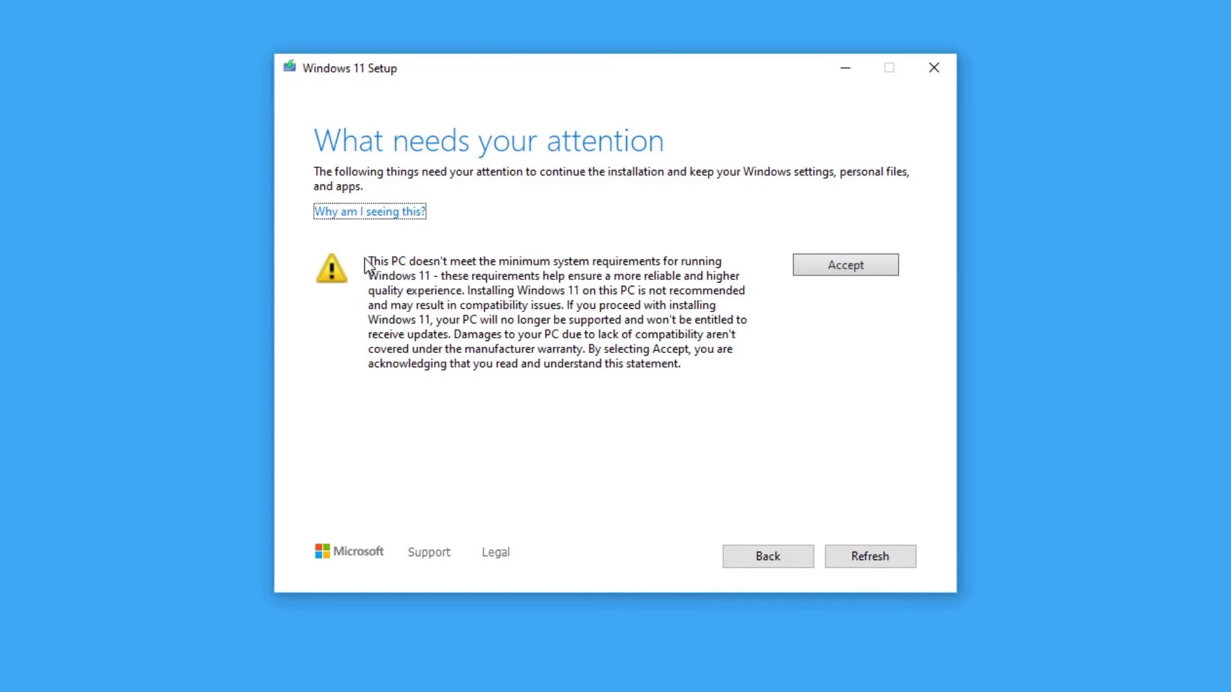
left_click_drag(366, 266, 666, 372)
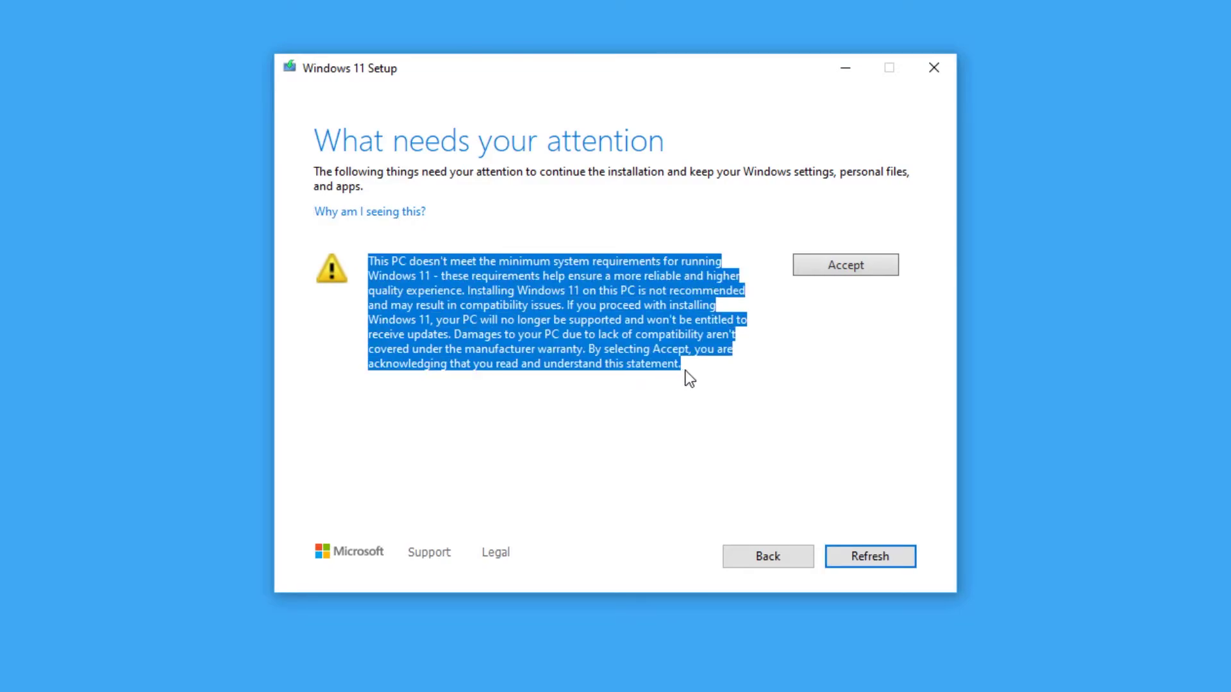
left_click(702, 370)
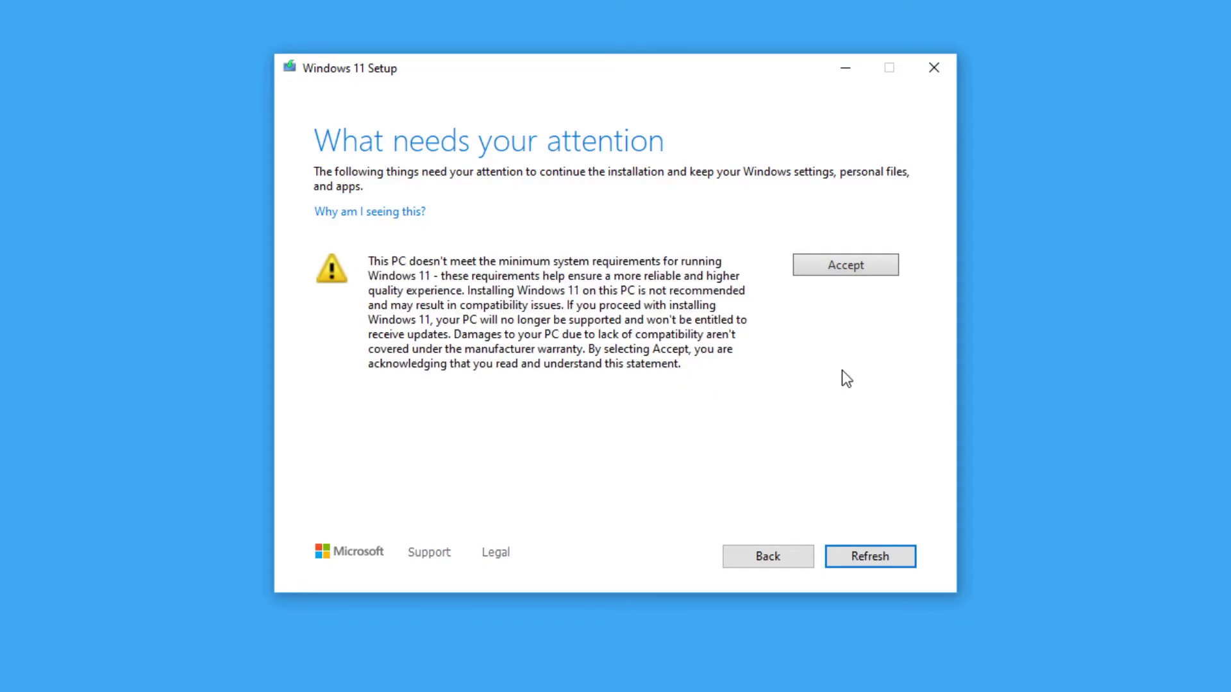
left_click(847, 269)
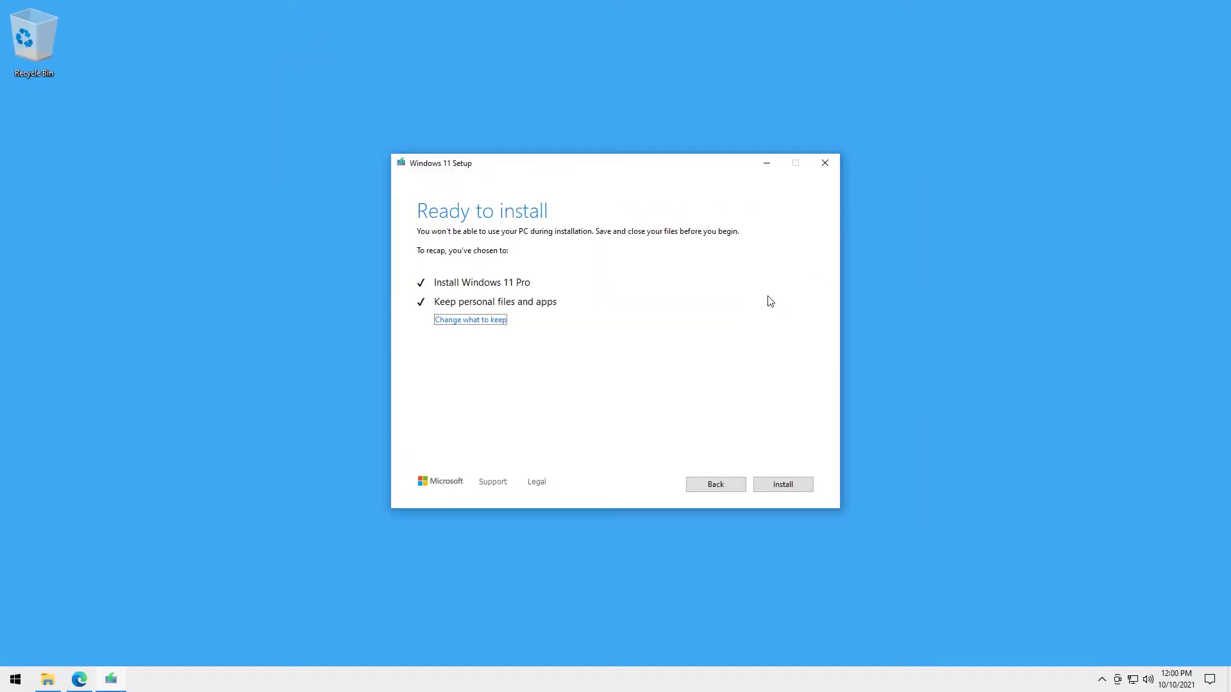
Step: Start the Windows 11 Pro installation from the Ready to install page, keeping files and apps
left_click(783, 484)
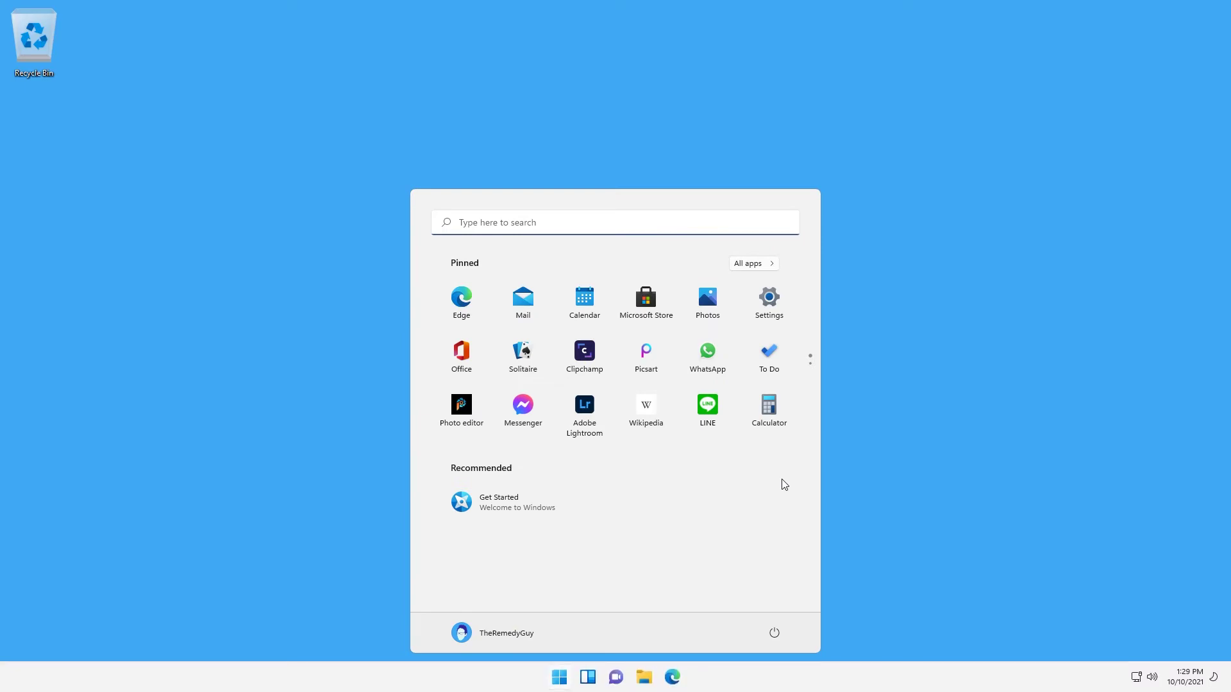
Step: Open About your PC and check the processor model, i7-3770
type("about pc")
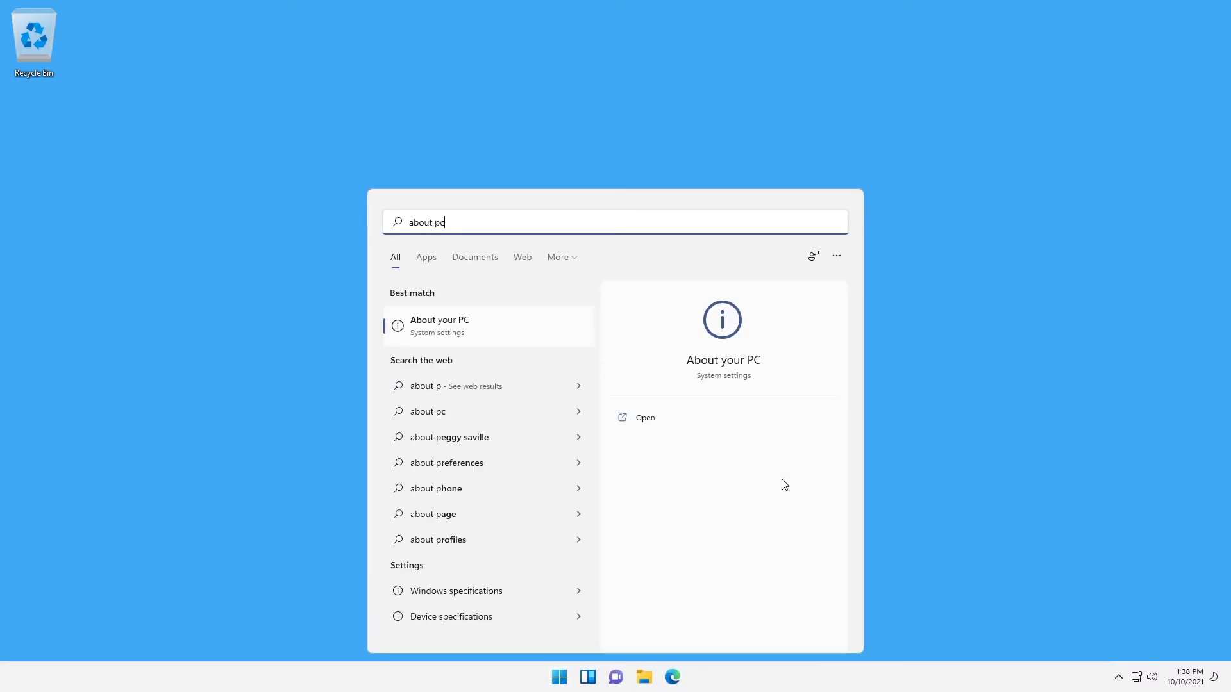
key("Return")
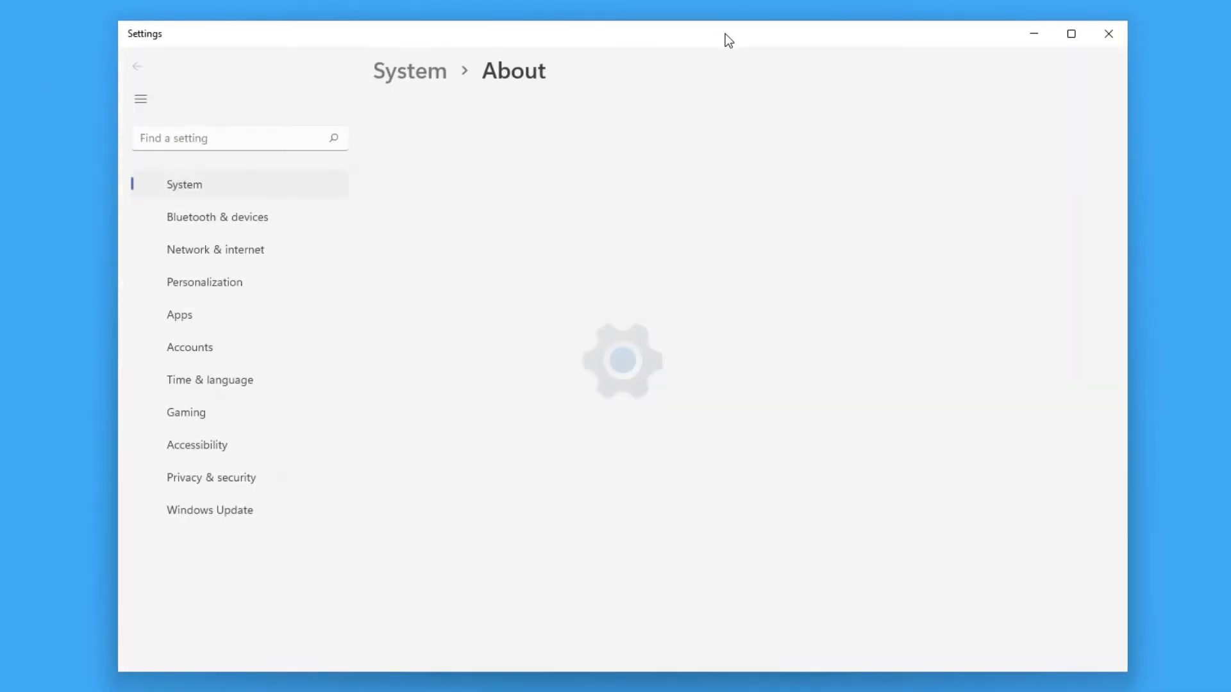
left_click_drag(644, 246, 520, 259)
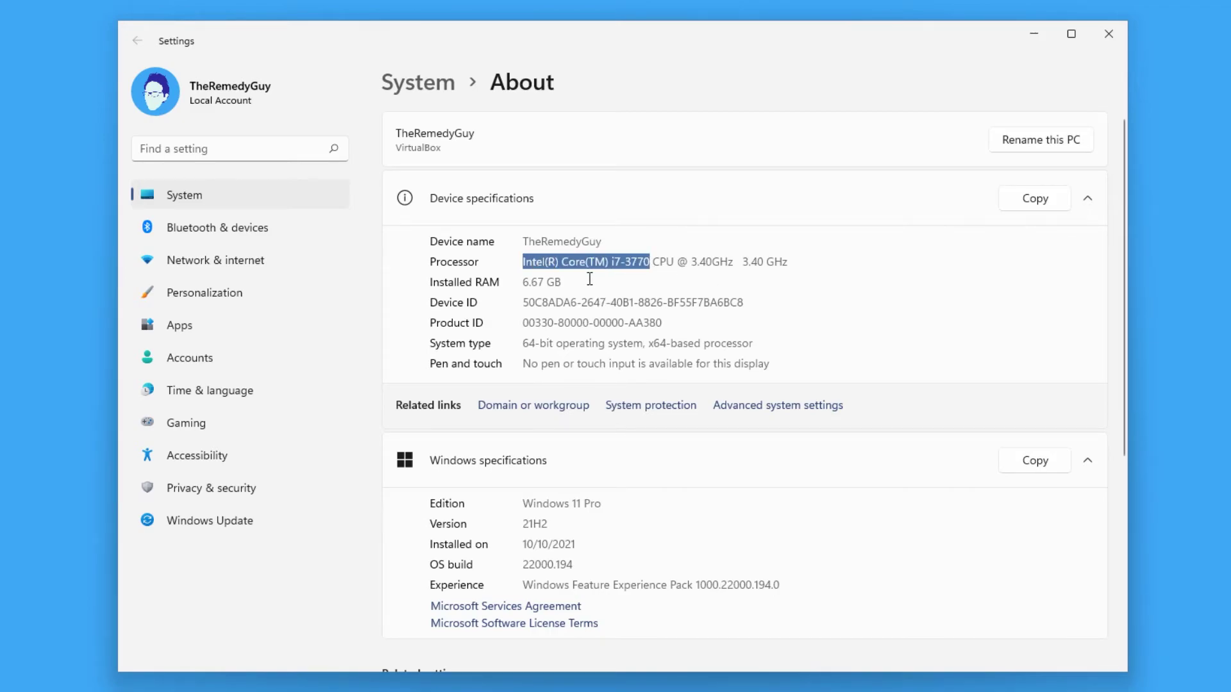
Step: Start downloading the pending Defender Security Intelligence Update KB2267602 from Windows Update
left_click(210, 151)
type("update")
left_click(204, 521)
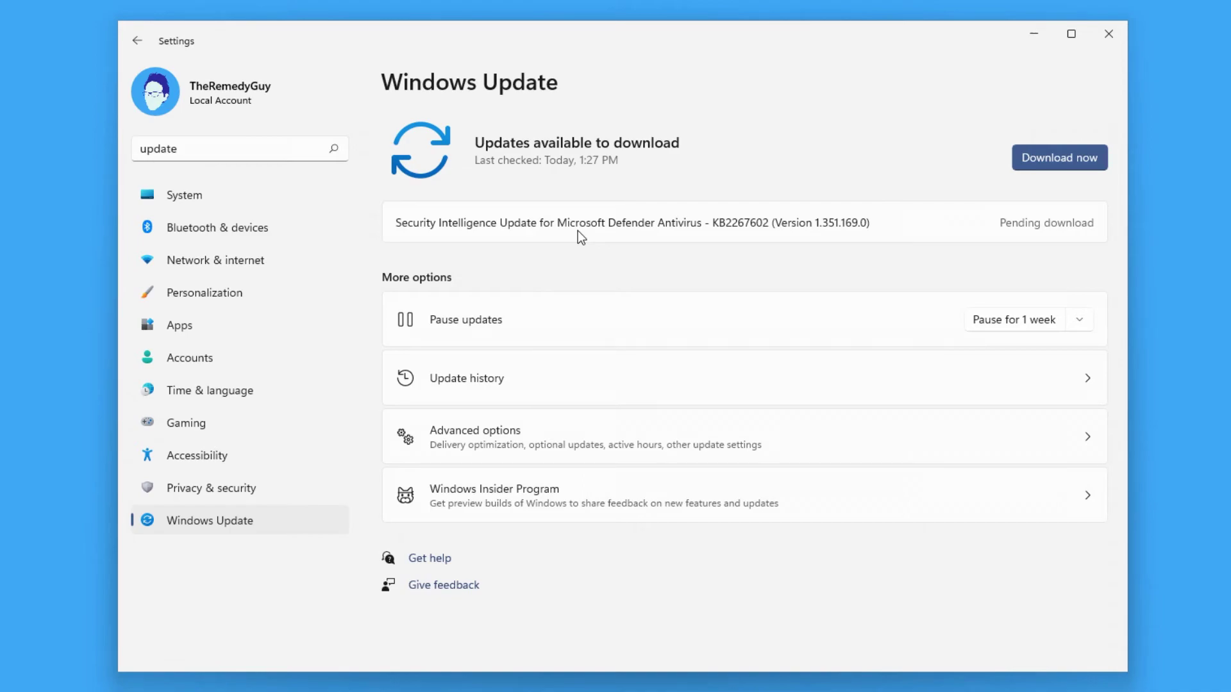
left_click(1048, 159)
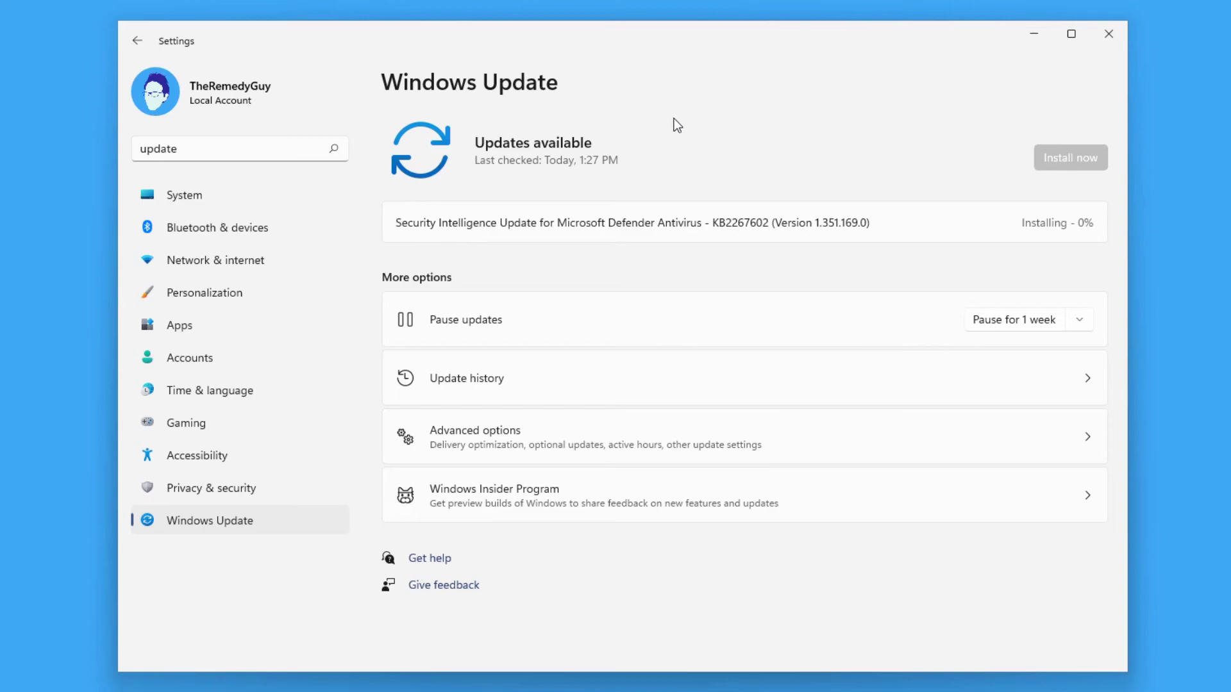
Step: Check the System > Activation state details to confirm Windows 11 Pro is activated
left_click(216, 197)
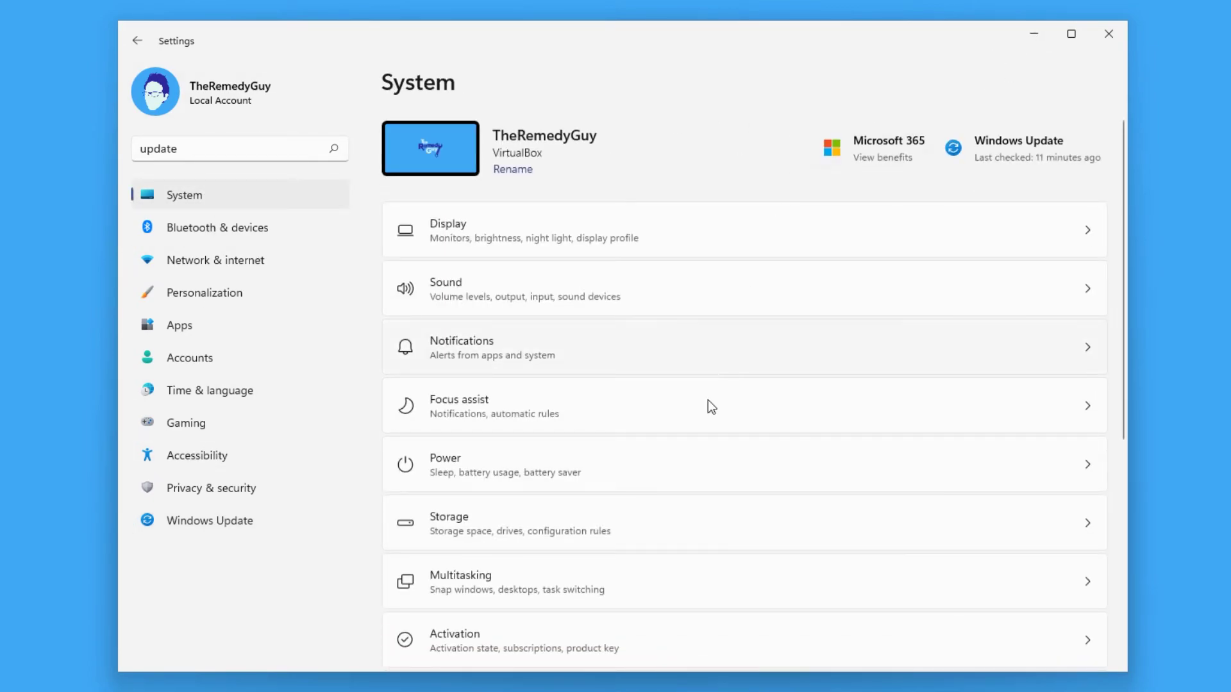
scroll(685, 443, "down", 3)
left_click(659, 476)
left_click(1085, 234)
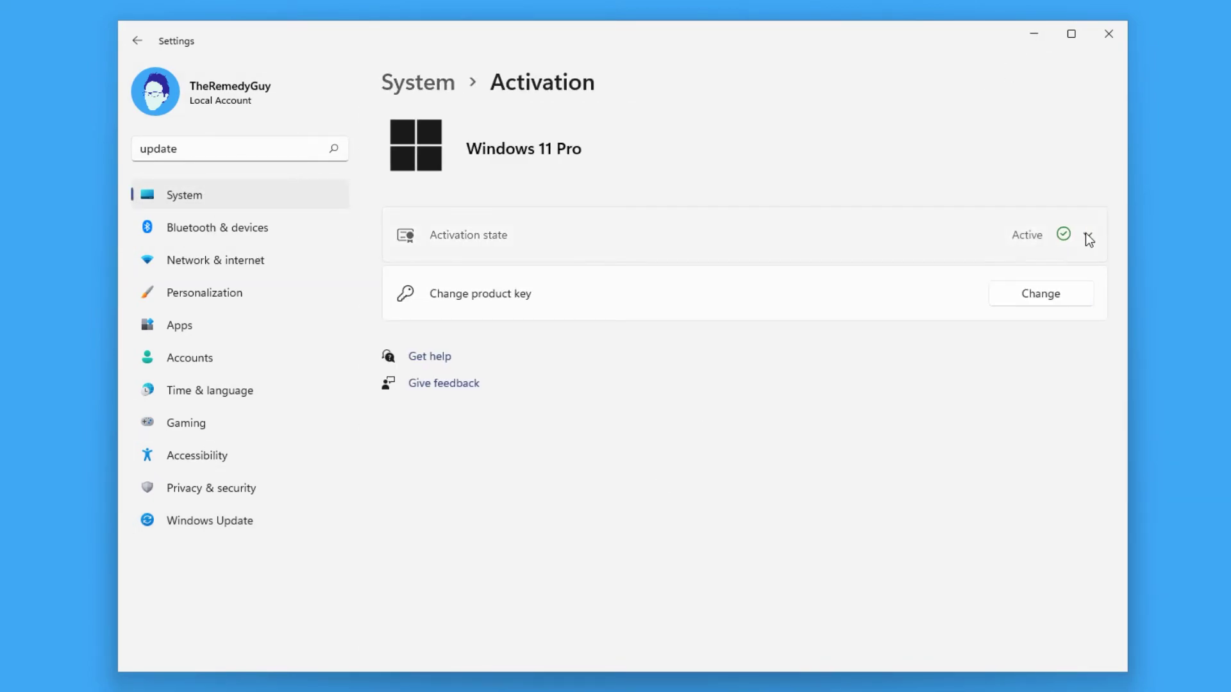
left_click(1086, 234)
Step: Check OS build 22000.194 on About your PC, then close Settings
double_click(226, 148)
type("about pc")
left_click(260, 280)
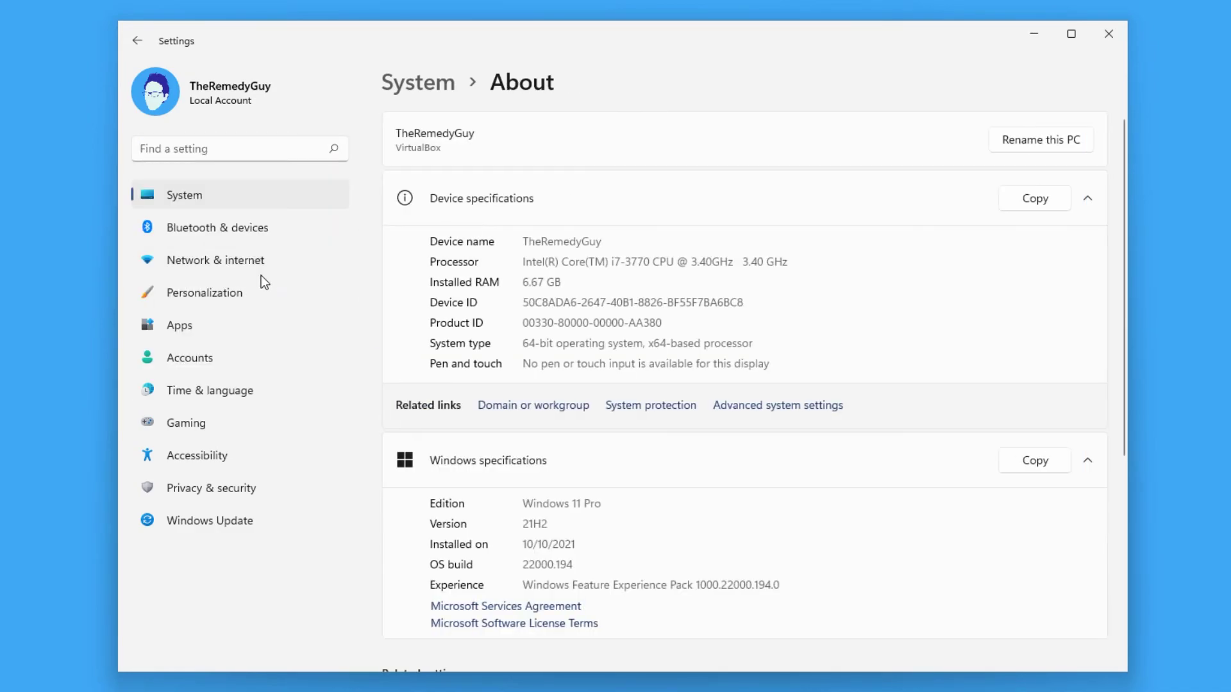
scroll(596, 459, "down", 3)
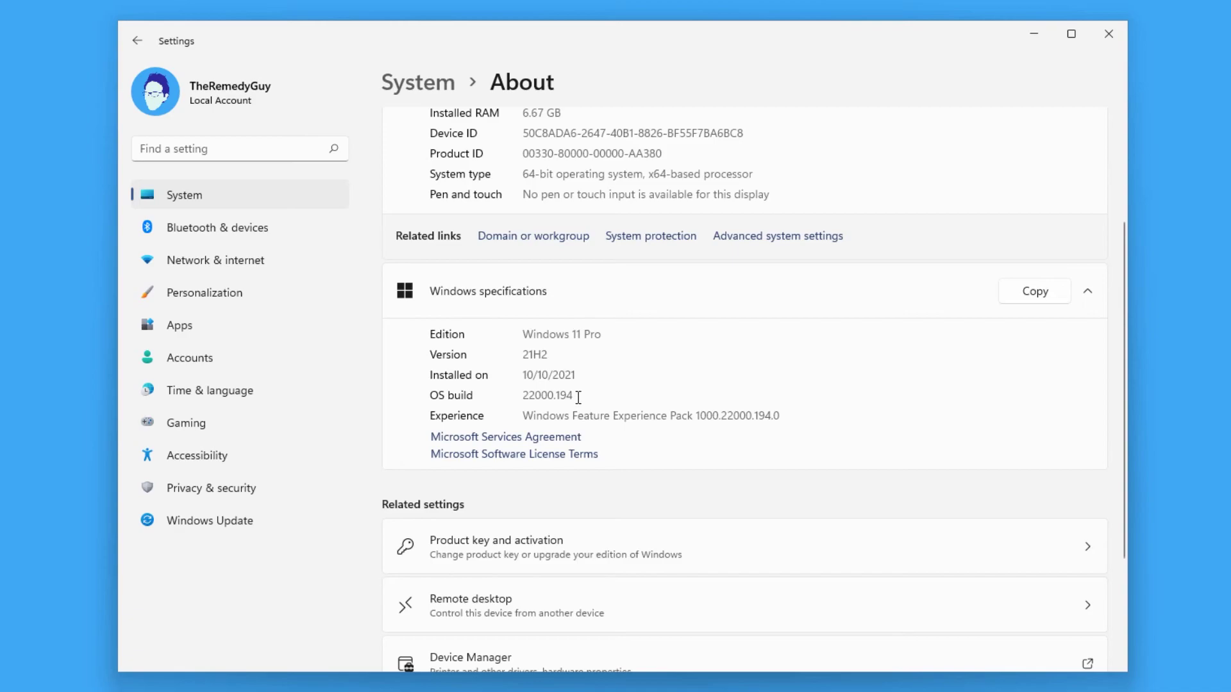
left_click_drag(571, 396, 520, 396)
left_click(508, 401)
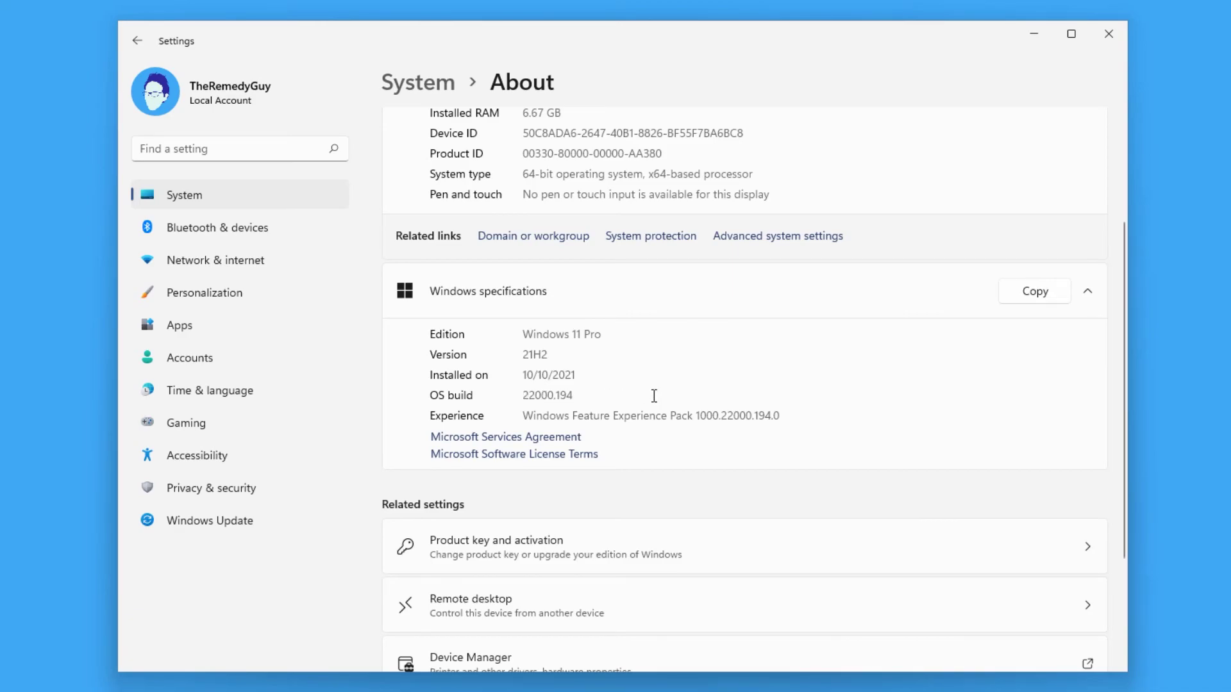
left_click(1109, 34)
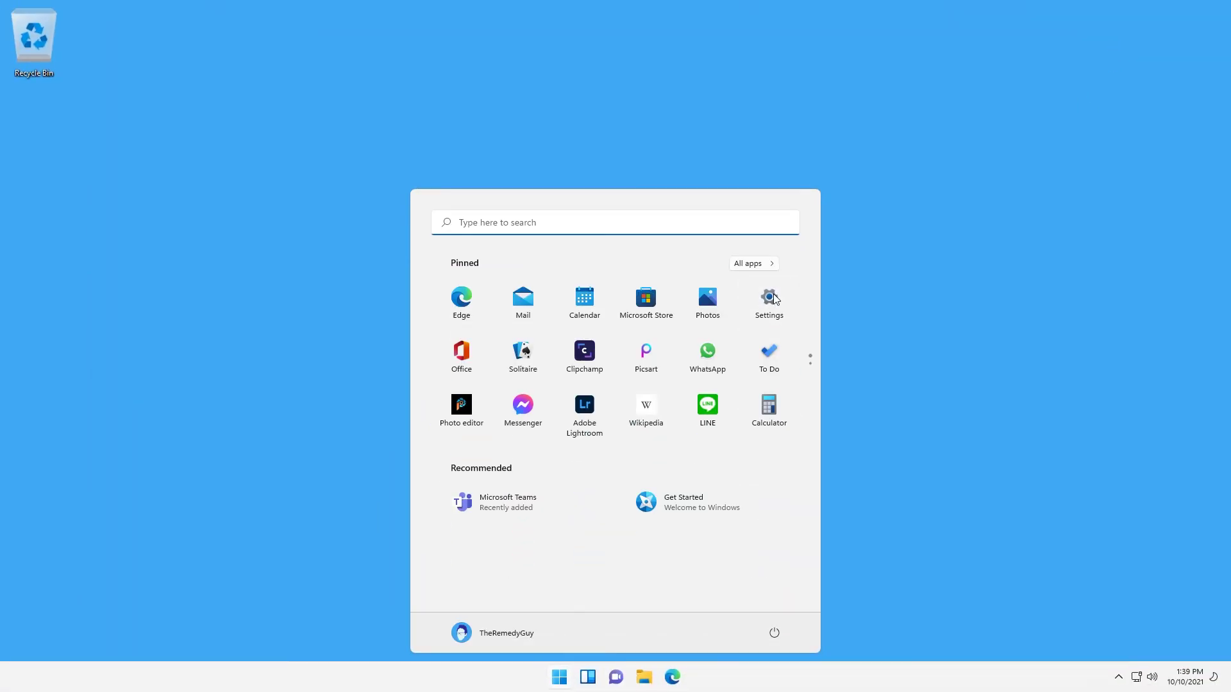
Step: From System > Recovery, begin going back to Windows 10, then cancel the rollback
left_click(771, 297)
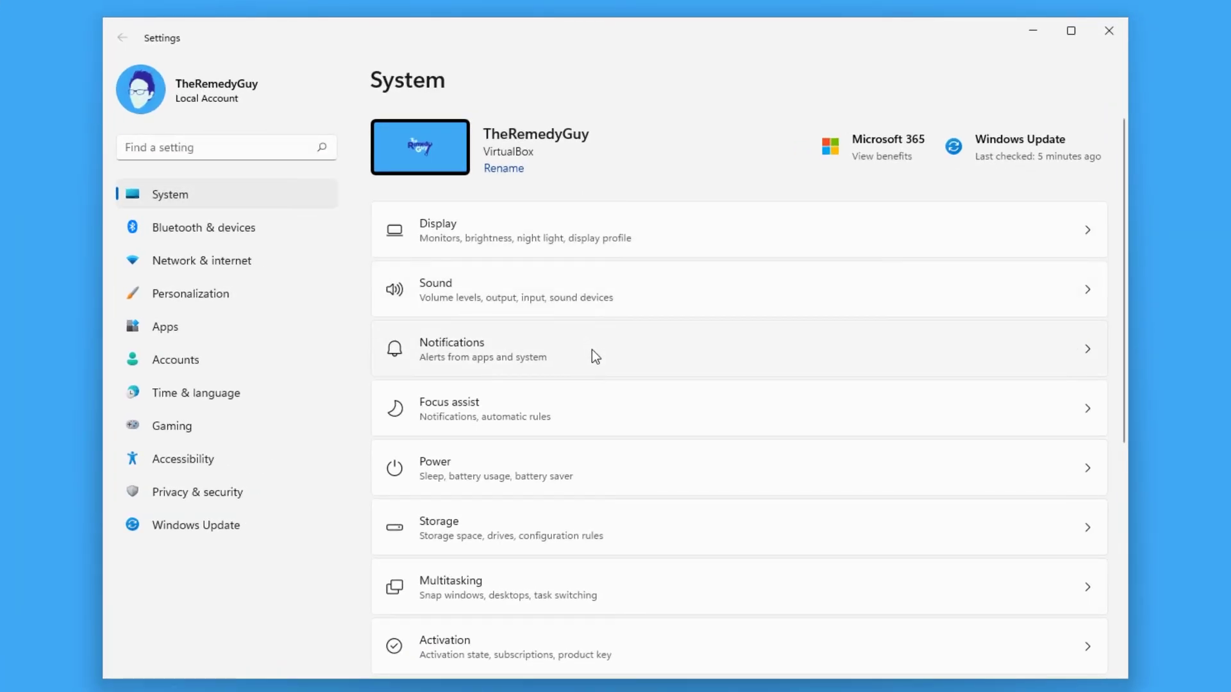
scroll(591, 357, "down", 5)
left_click(587, 426)
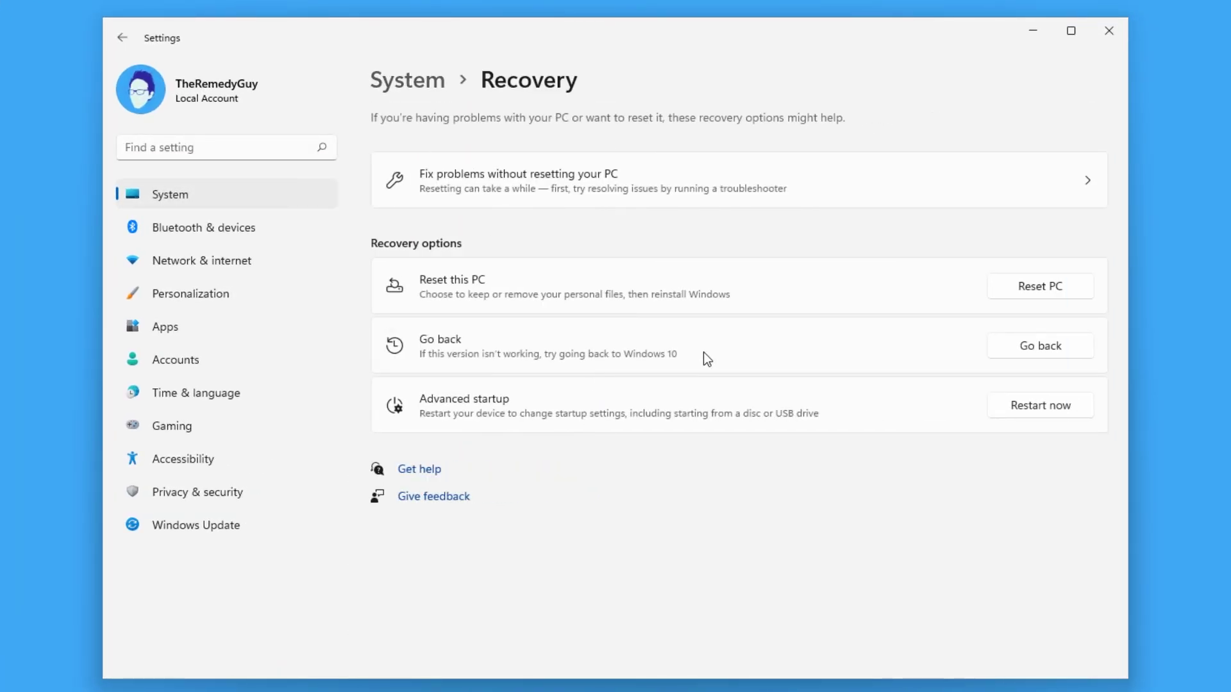
left_click(1042, 350)
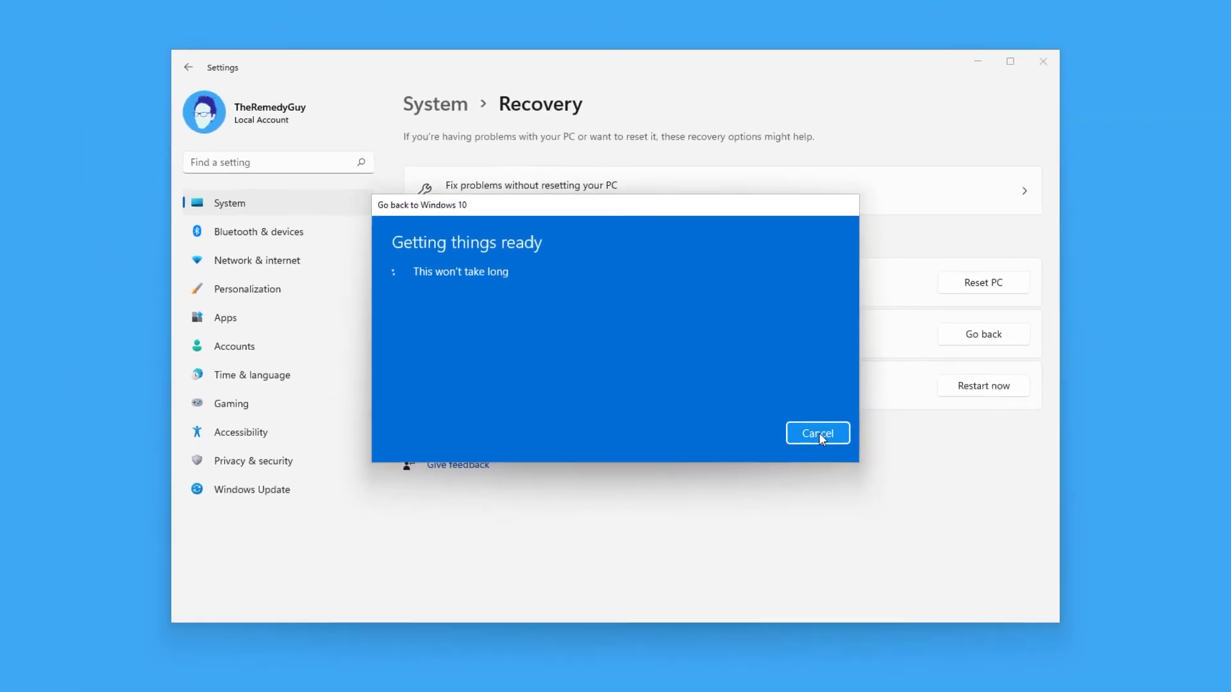
left_click(849, 459)
left_click(1004, 88)
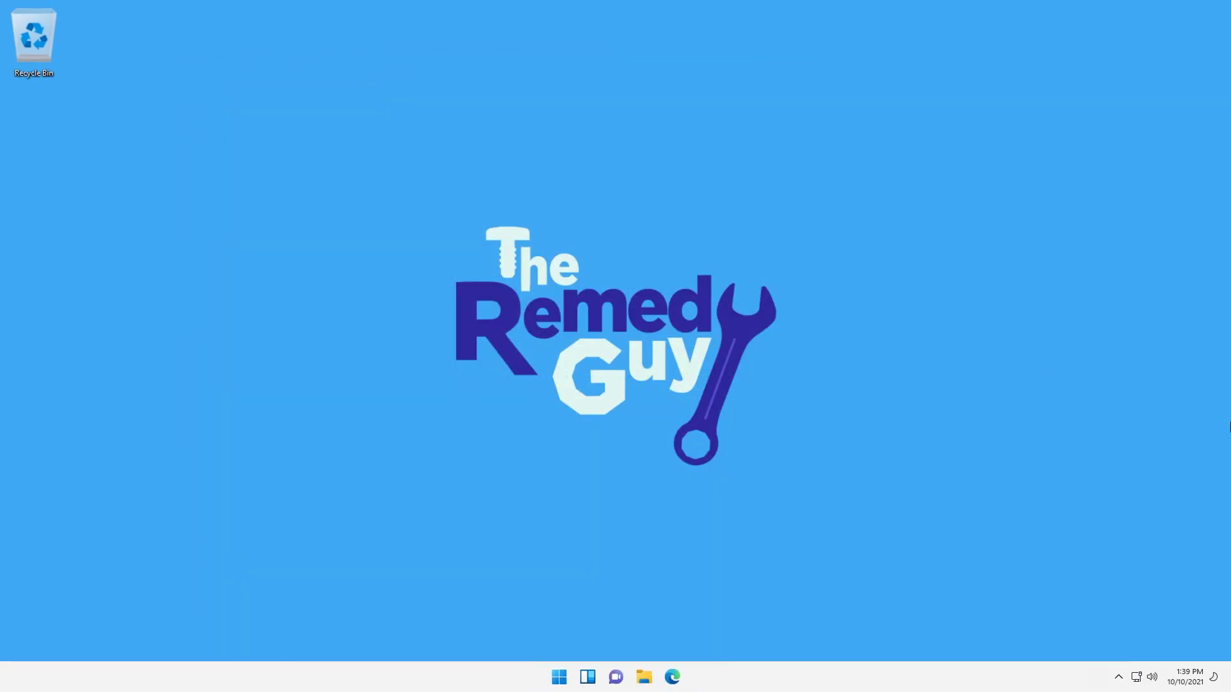